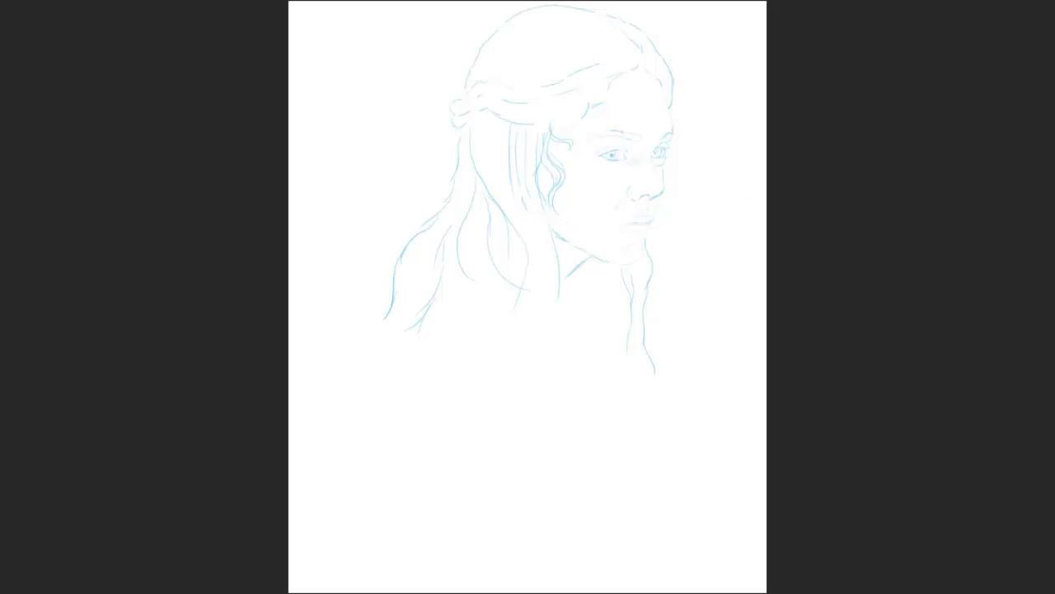
# - Zoom in on the left eye and paint a black pupil, dark upper lid line and grey iris shading
pyautogui.scroll(5, 631, 148)
pyautogui.scroll(5, 632, 149)
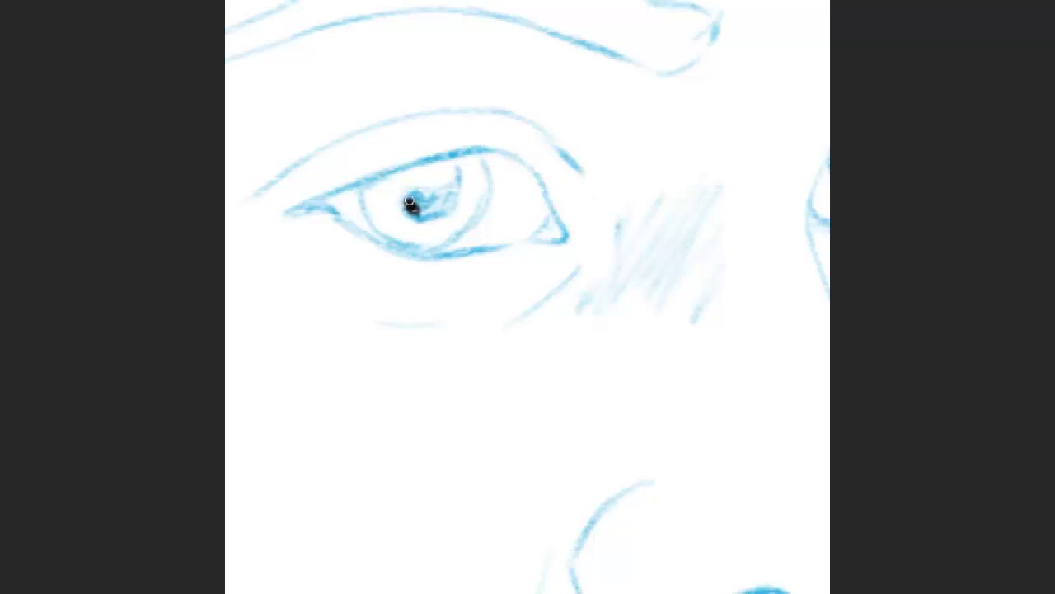
pyautogui.moveTo(409, 201)
pyautogui.mouseDown()
pyautogui.moveTo(447, 189)
pyautogui.moveTo(420, 202)
pyautogui.moveTo(432, 195)
pyautogui.mouseUp()
pyautogui.moveTo(420, 164)
pyautogui.mouseDown()
pyautogui.moveTo(307, 206)
pyautogui.moveTo(363, 182)
pyautogui.moveTo(490, 160)
pyautogui.moveTo(483, 151)
pyautogui.moveTo(549, 225)
pyautogui.moveTo(550, 210)
pyautogui.moveTo(566, 240)
pyautogui.mouseUp()
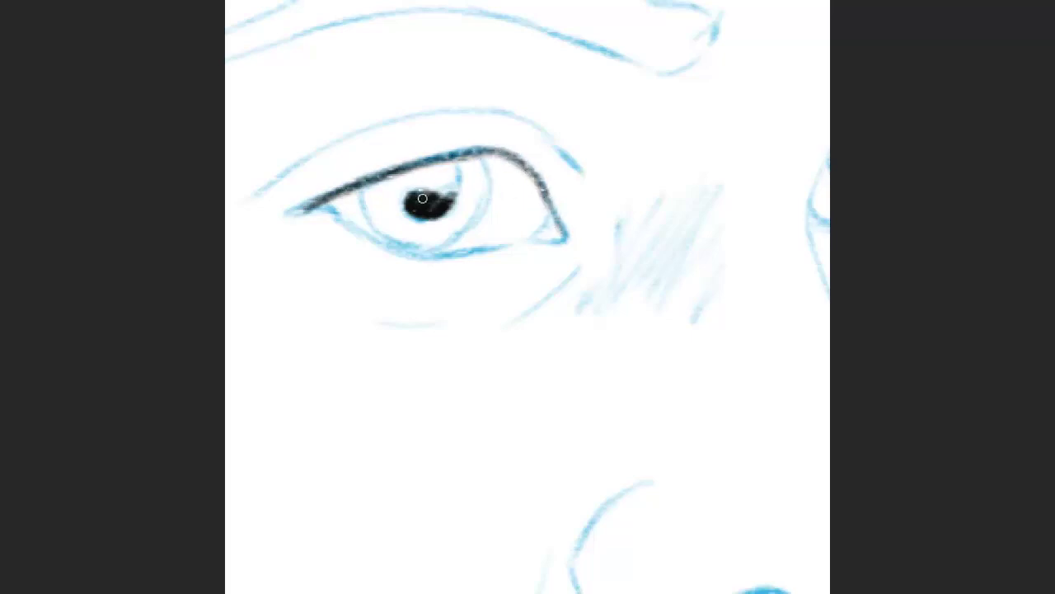
pyautogui.moveTo(422, 240)
pyautogui.mouseDown()
pyautogui.moveTo(483, 207)
pyautogui.moveTo(477, 163)
pyautogui.moveTo(436, 172)
pyautogui.moveTo(470, 168)
pyautogui.mouseUp()
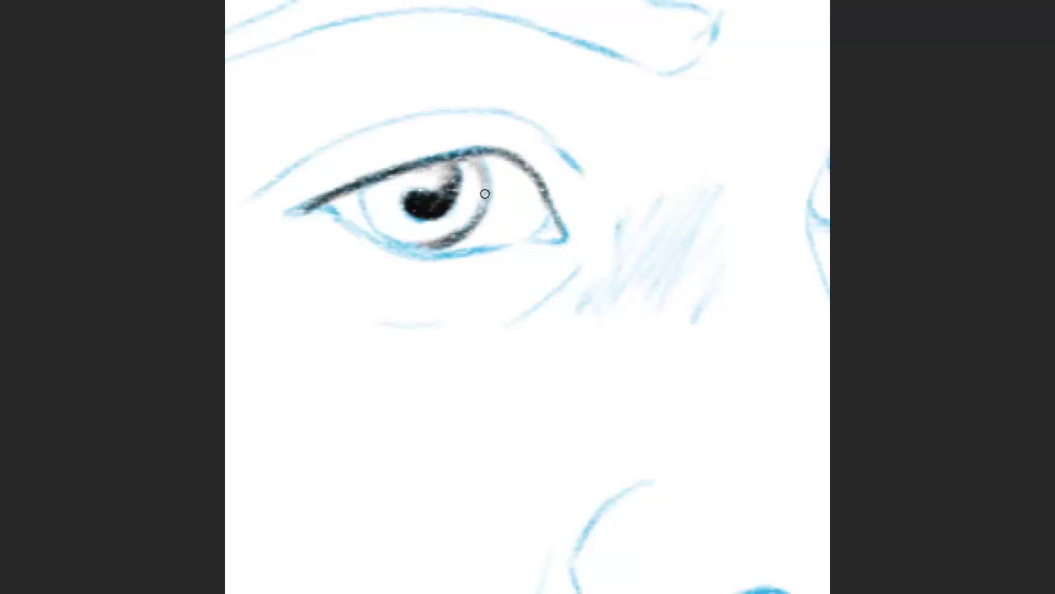
pyautogui.moveTo(395, 209)
pyautogui.mouseDown()
pyautogui.moveTo(404, 198)
pyautogui.moveTo(387, 187)
pyautogui.moveTo(413, 175)
pyautogui.moveTo(362, 189)
pyautogui.moveTo(403, 173)
pyautogui.mouseUp()
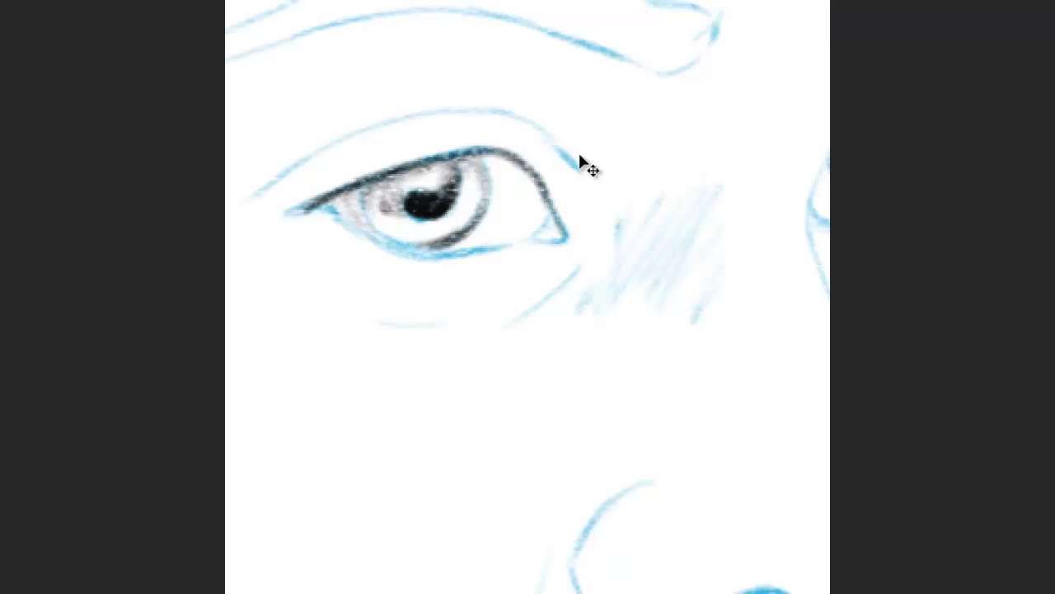
# - Resize the brush, then brush grey into the left eye's white and olive green over the iris
pyautogui.rightClick(533, 206)
pyautogui.click(384, 207)
pyautogui.moveTo(529, 163)
pyautogui.mouseDown()
pyautogui.moveTo(499, 170)
pyautogui.moveTo(500, 184)
pyautogui.moveTo(519, 176)
pyautogui.moveTo(540, 223)
pyautogui.moveTo(523, 176)
pyautogui.moveTo(504, 184)
pyautogui.mouseUp()
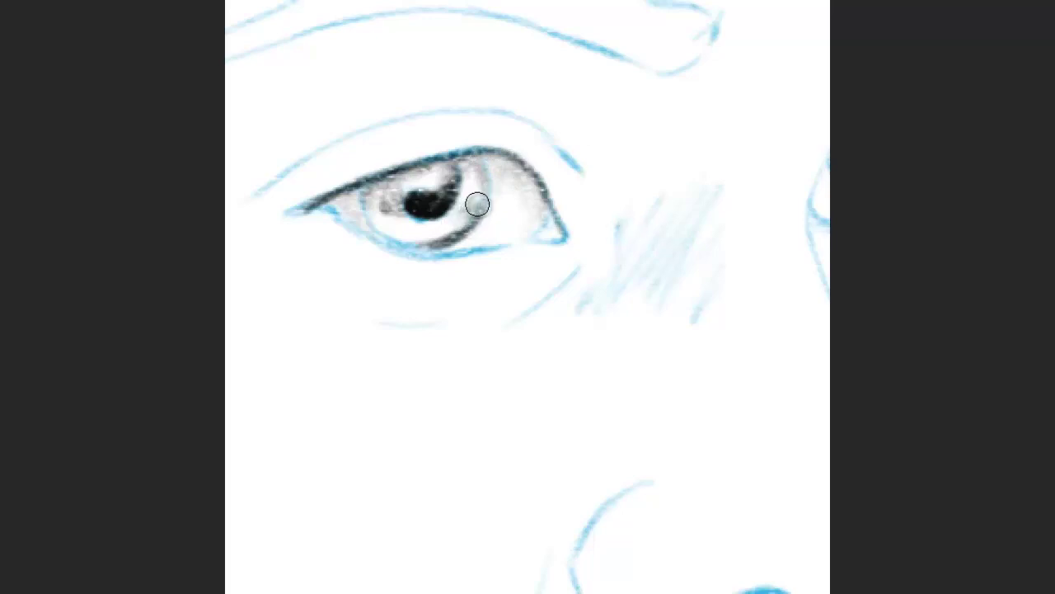
pyautogui.moveTo(477, 204)
pyautogui.mouseDown()
pyautogui.moveTo(448, 229)
pyautogui.moveTo(460, 166)
pyautogui.moveTo(453, 227)
pyautogui.moveTo(404, 236)
pyautogui.moveTo(383, 214)
pyautogui.moveTo(461, 235)
pyautogui.moveTo(461, 202)
pyautogui.moveTo(481, 189)
pyautogui.moveTo(468, 197)
pyautogui.moveTo(469, 165)
pyautogui.moveTo(473, 193)
pyautogui.moveTo(424, 235)
pyautogui.moveTo(446, 217)
pyautogui.moveTo(405, 214)
pyautogui.moveTo(467, 212)
pyautogui.moveTo(380, 229)
pyautogui.moveTo(377, 219)
pyautogui.moveTo(415, 207)
pyautogui.moveTo(390, 222)
pyautogui.moveTo(367, 211)
pyautogui.moveTo(393, 209)
pyautogui.moveTo(368, 195)
pyautogui.moveTo(397, 238)
pyautogui.moveTo(404, 198)
pyautogui.moveTo(374, 219)
pyautogui.moveTo(371, 210)
pyautogui.moveTo(403, 203)
pyautogui.moveTo(437, 172)
pyautogui.moveTo(457, 177)
pyautogui.moveTo(424, 225)
pyautogui.moveTo(393, 231)
pyautogui.moveTo(370, 209)
pyautogui.moveTo(398, 224)
pyautogui.mouseUp()
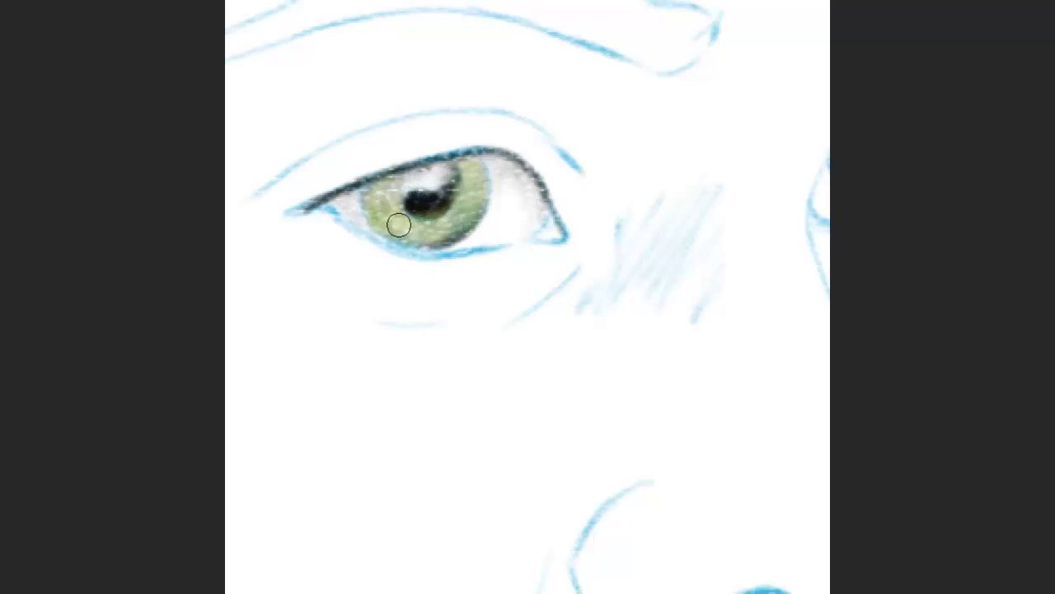
# - With a 7 px brush, enlarge the pupil, deepen the iris green and tint the inner corner reddish-brown
pyautogui.moveTo(470, 160)
pyautogui.mouseDown()
pyautogui.moveTo(424, 173)
pyautogui.moveTo(459, 181)
pyautogui.moveTo(473, 162)
pyautogui.moveTo(474, 215)
pyautogui.moveTo(440, 236)
pyautogui.moveTo(371, 184)
pyautogui.mouseUp()
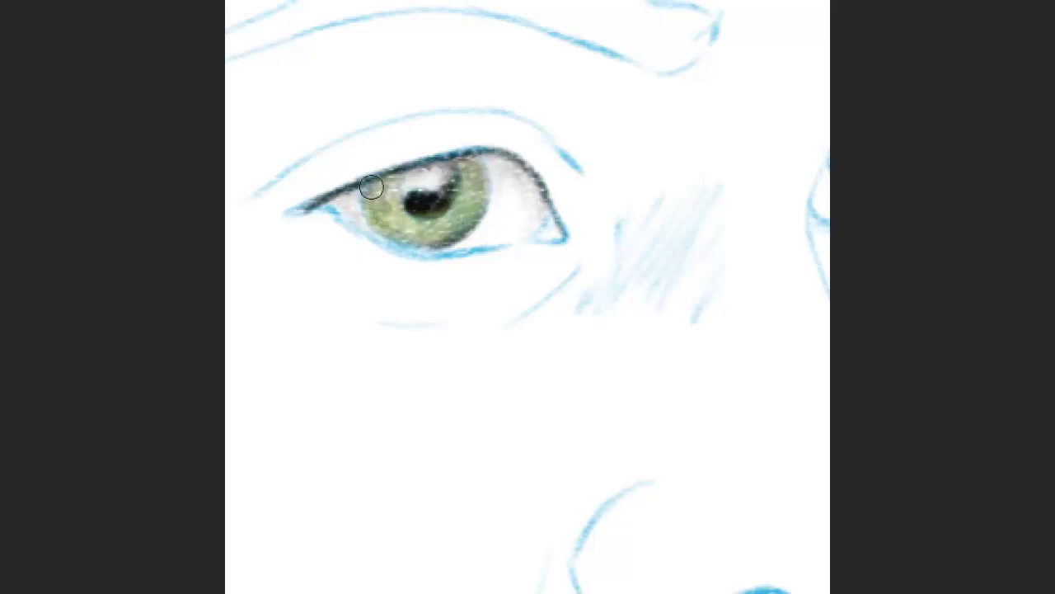
pyautogui.rightClick(651, 220)
pyautogui.press('Return')
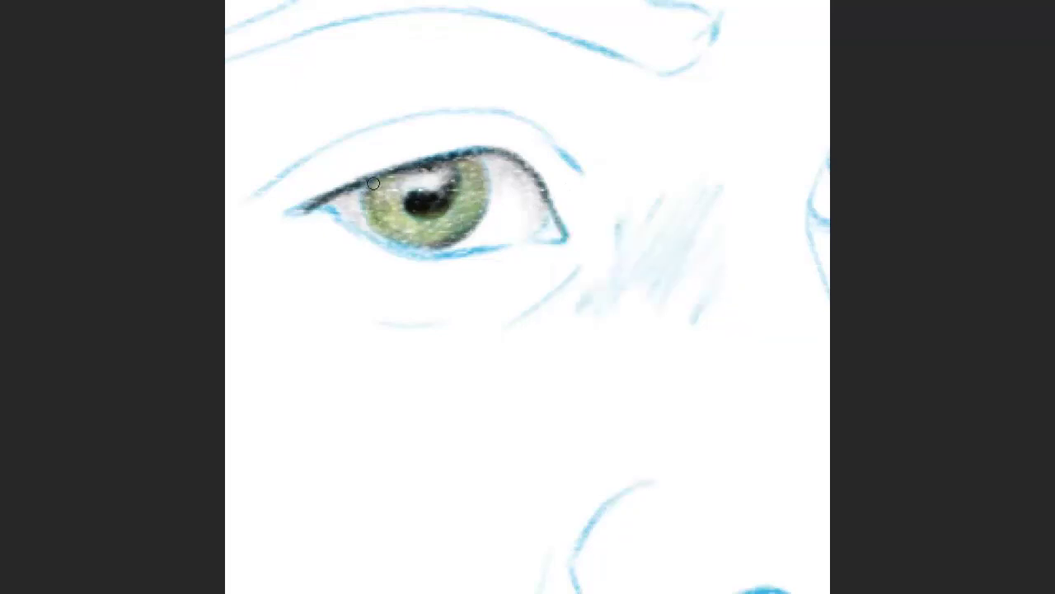
pyautogui.moveTo(406, 196); pyautogui.dragTo(423, 191)
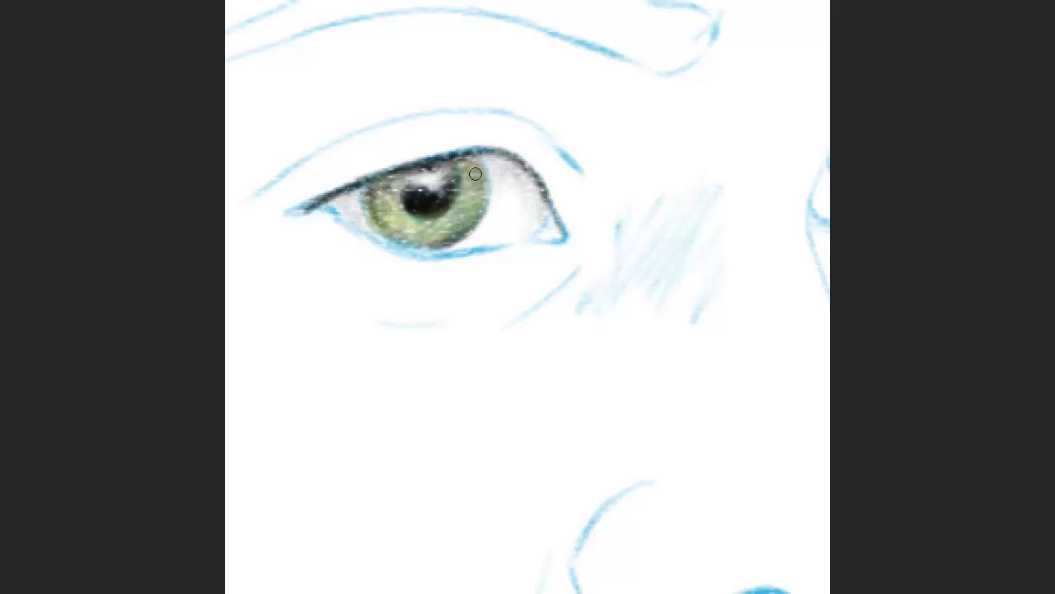
pyautogui.moveTo(476, 198)
pyautogui.mouseDown()
pyautogui.moveTo(467, 169)
pyautogui.moveTo(389, 191)
pyautogui.mouseUp()
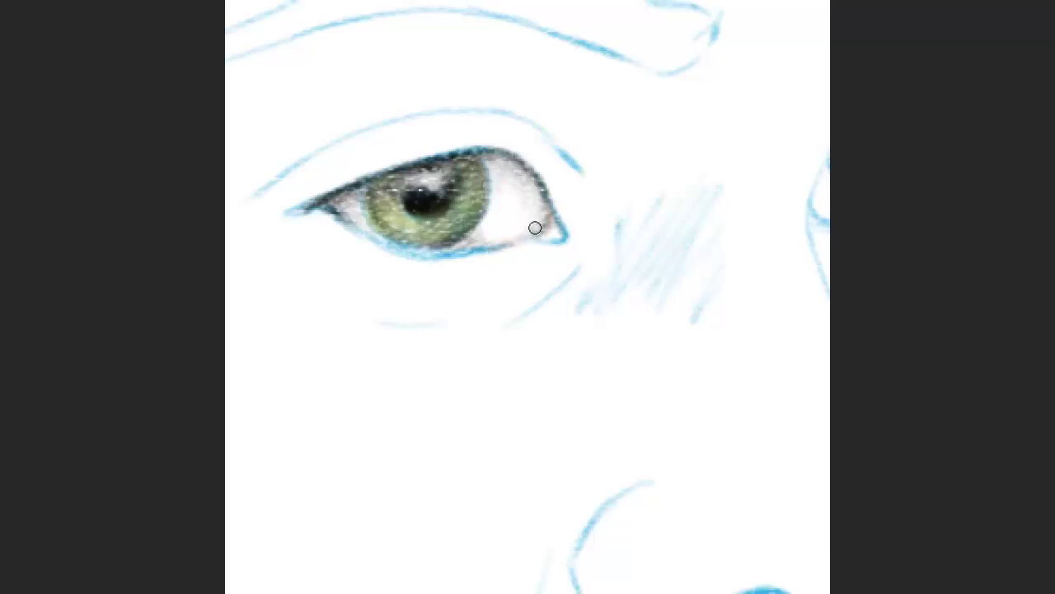
pyautogui.moveTo(546, 227); pyautogui.dragTo(560, 232)
# - Add faint, smoothed pink shading to the left eye's white
pyautogui.rightClick(499, 226)
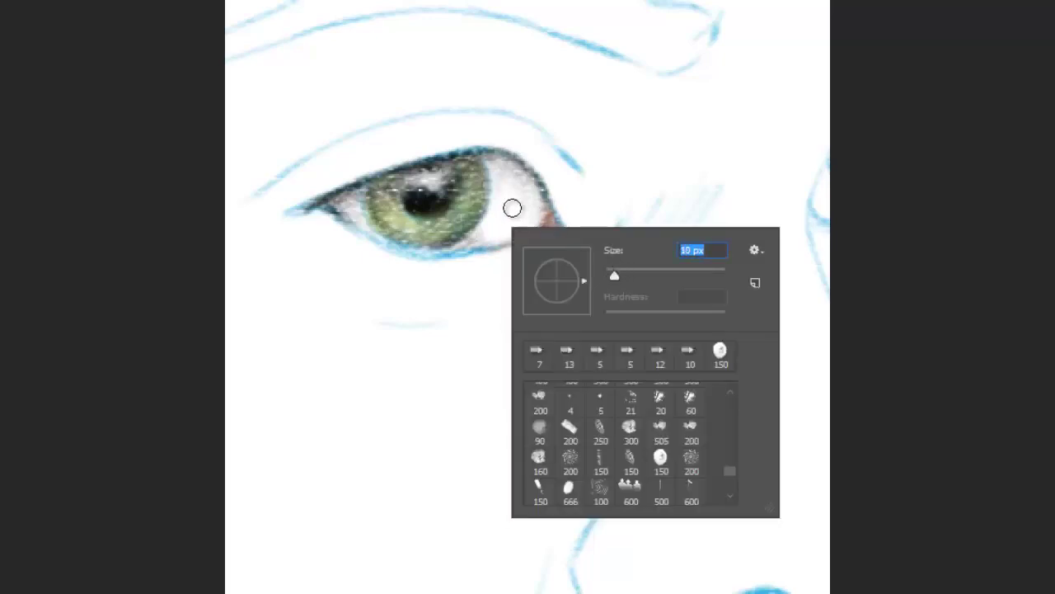
pyautogui.click(524, 207)
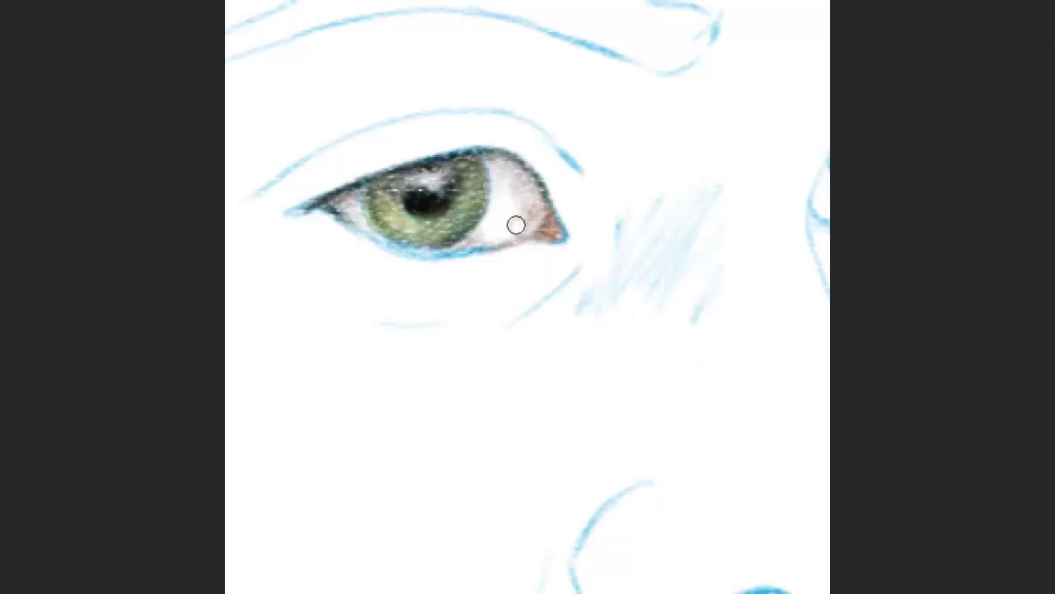
pyautogui.moveTo(523, 201); pyautogui.dragTo(484, 239)
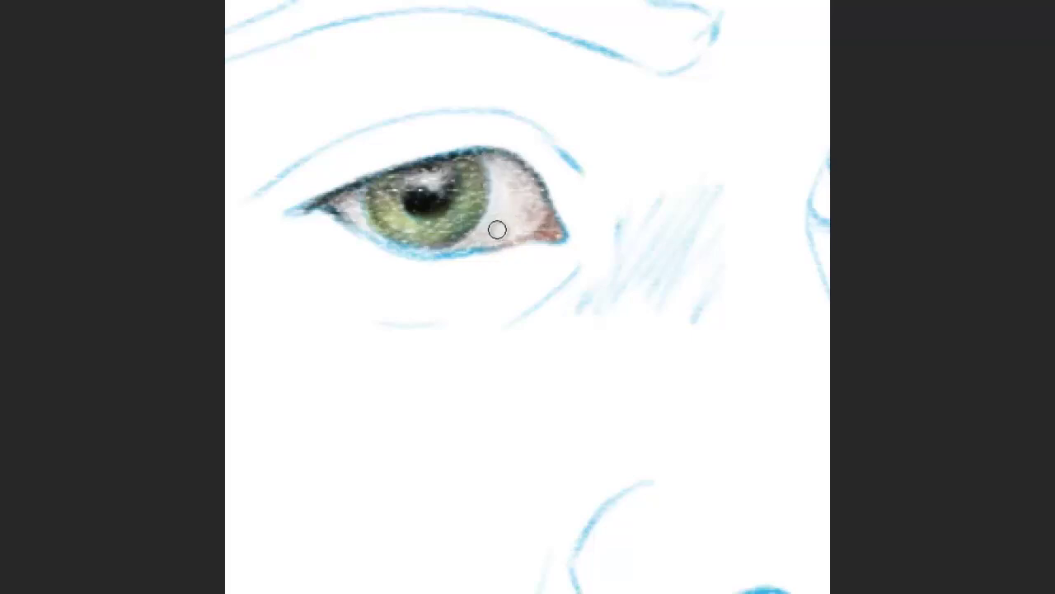
pyautogui.moveTo(505, 204); pyautogui.dragTo(470, 261)
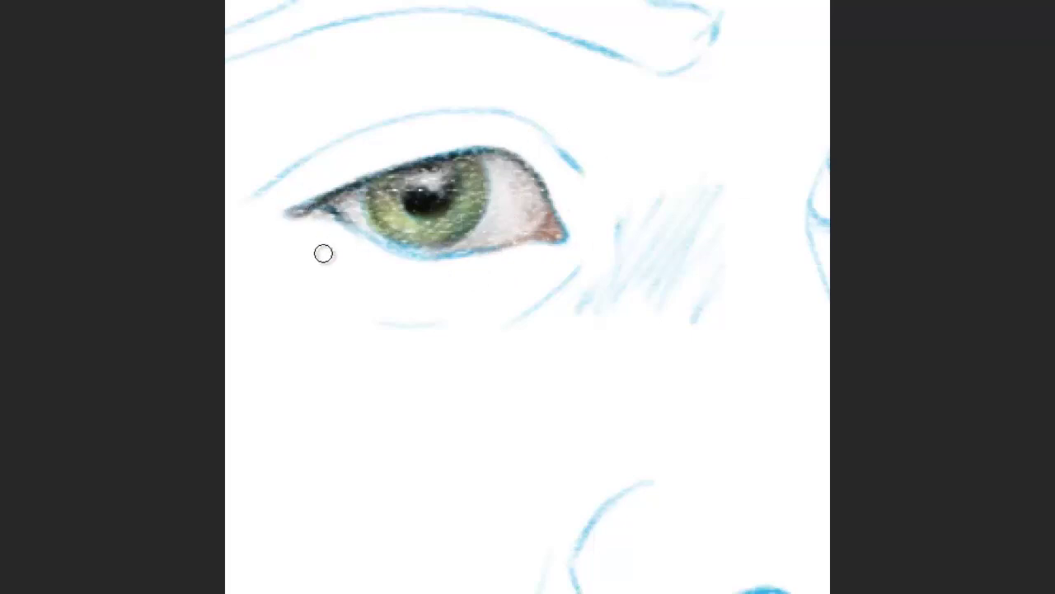
# - Paint brown along the lower lid and above the eye corner, then pan to the right eye
pyautogui.moveTo(320, 212)
pyautogui.mouseDown()
pyautogui.moveTo(432, 259)
pyautogui.moveTo(339, 228)
pyautogui.moveTo(413, 256)
pyautogui.moveTo(366, 236)
pyautogui.moveTo(520, 240)
pyautogui.moveTo(486, 249)
pyautogui.mouseUp()
pyautogui.moveTo(294, 189)
pyautogui.mouseDown()
pyautogui.moveTo(288, 177)
pyautogui.moveTo(377, 129)
pyautogui.moveTo(523, 132)
pyautogui.moveTo(275, 187)
pyautogui.moveTo(343, 149)
pyautogui.moveTo(519, 129)
pyautogui.moveTo(549, 146)
pyautogui.moveTo(537, 141)
pyautogui.mouseUp()
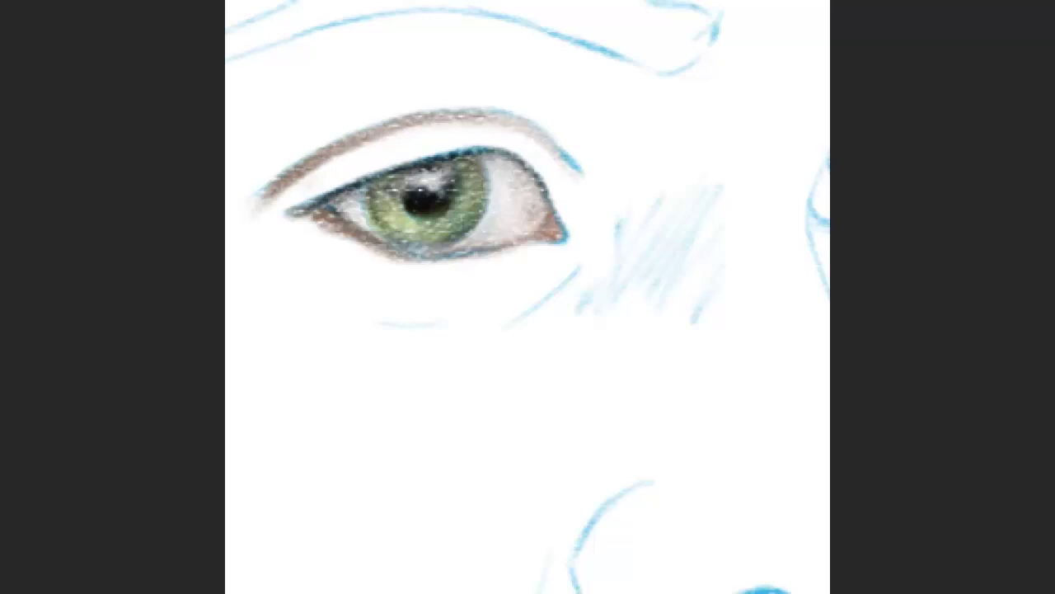
pyautogui.moveTo(671, 232); pyautogui.dragTo(445, 245)
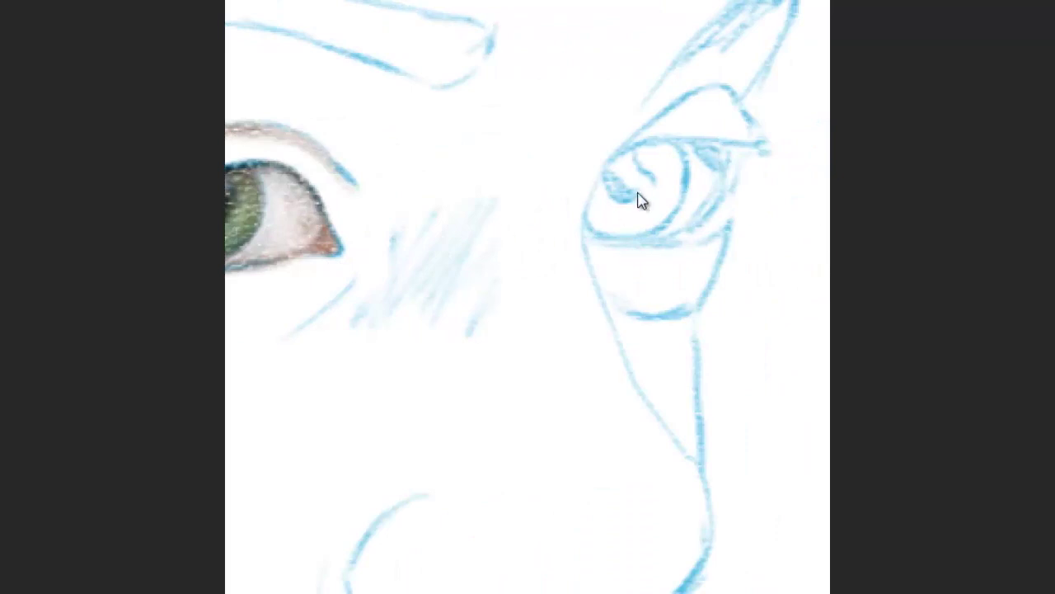
# - Shade the right iris green-grey and paint its dark pupil
pyautogui.moveTo(638, 195)
pyautogui.mouseDown()
pyautogui.moveTo(676, 172)
pyautogui.moveTo(662, 217)
pyautogui.moveTo(635, 206)
pyautogui.moveTo(653, 156)
pyautogui.moveTo(667, 149)
pyautogui.moveTo(664, 184)
pyautogui.moveTo(610, 217)
pyautogui.moveTo(596, 200)
pyautogui.moveTo(628, 213)
pyautogui.moveTo(665, 177)
pyautogui.mouseUp()
pyautogui.moveTo(605, 193)
pyautogui.mouseDown()
pyautogui.moveTo(646, 186)
pyautogui.moveTo(632, 171)
pyautogui.moveTo(620, 177)
pyautogui.moveTo(657, 146)
pyautogui.mouseUp()
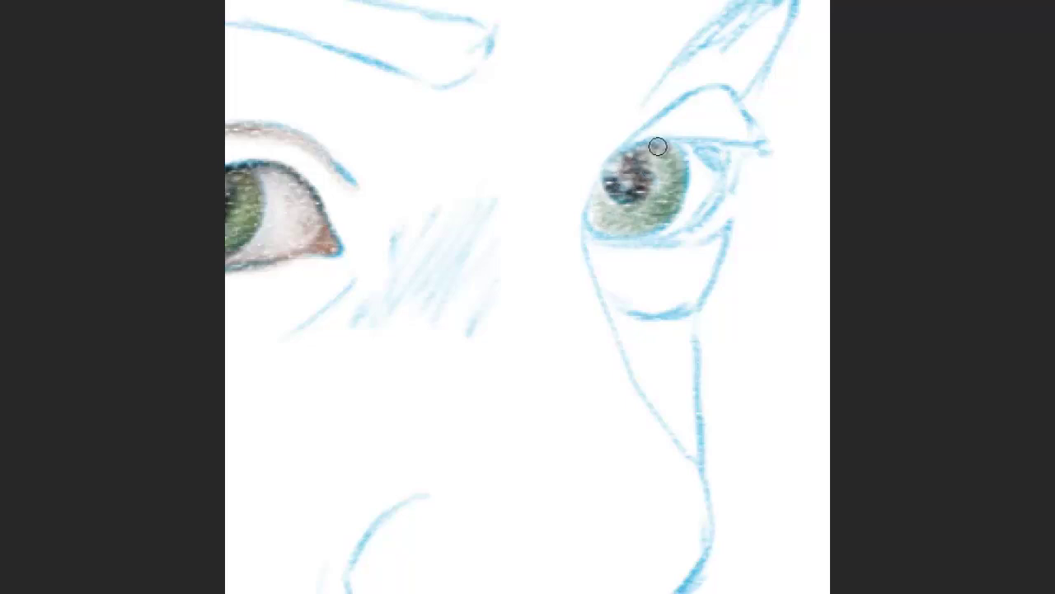
pyautogui.rightClick(681, 189)
pyautogui.click(665, 146)
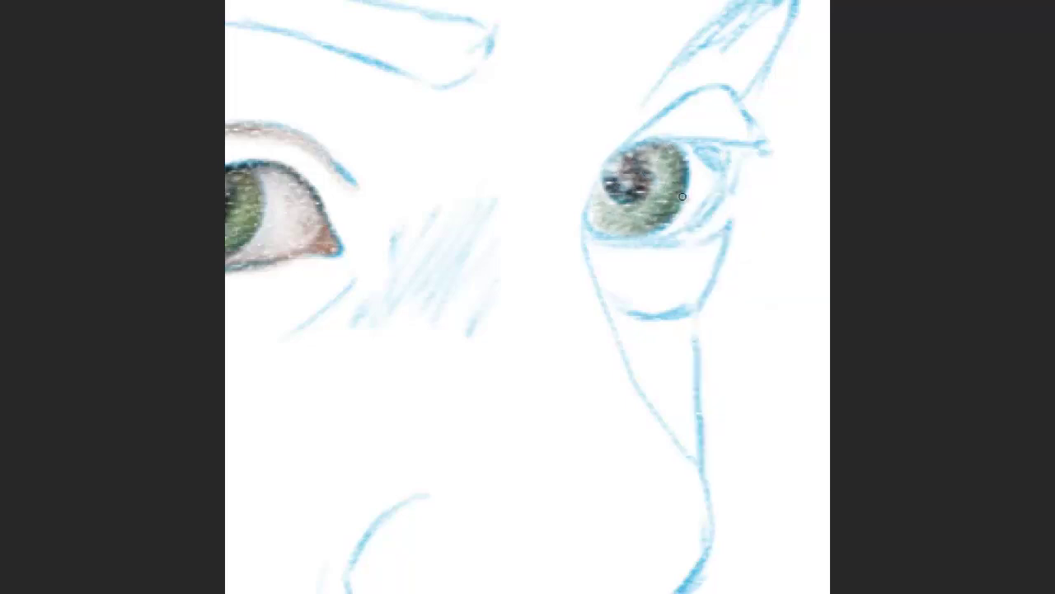
pyautogui.rightClick(737, 224)
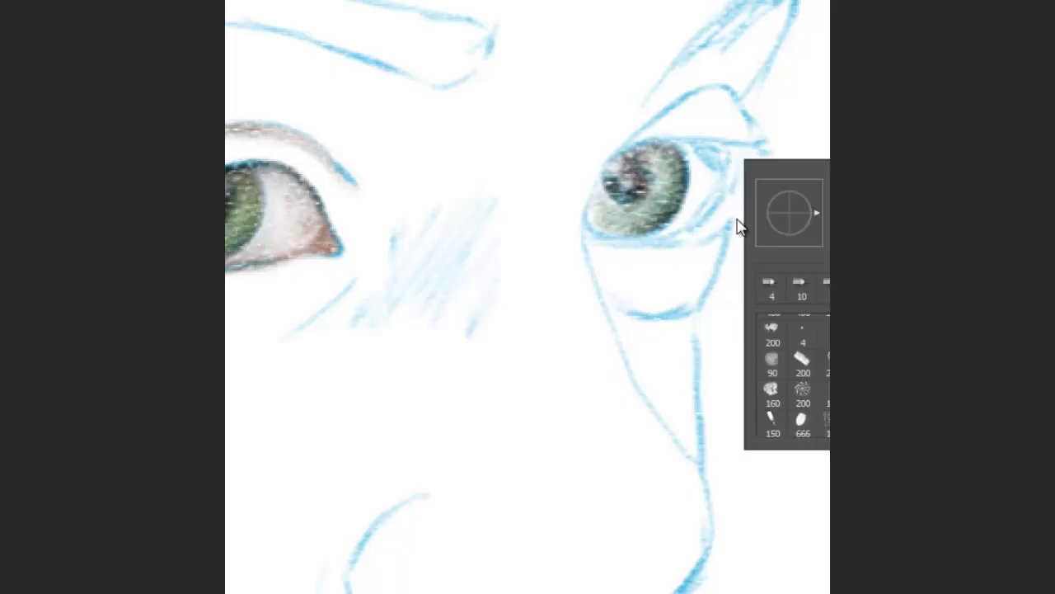
pyautogui.click(607, 214)
# - Repaint the right iris lighter green, then darken the pupil, upper eyelid and lower lid
pyautogui.moveTo(644, 206); pyautogui.dragTo(601, 206)
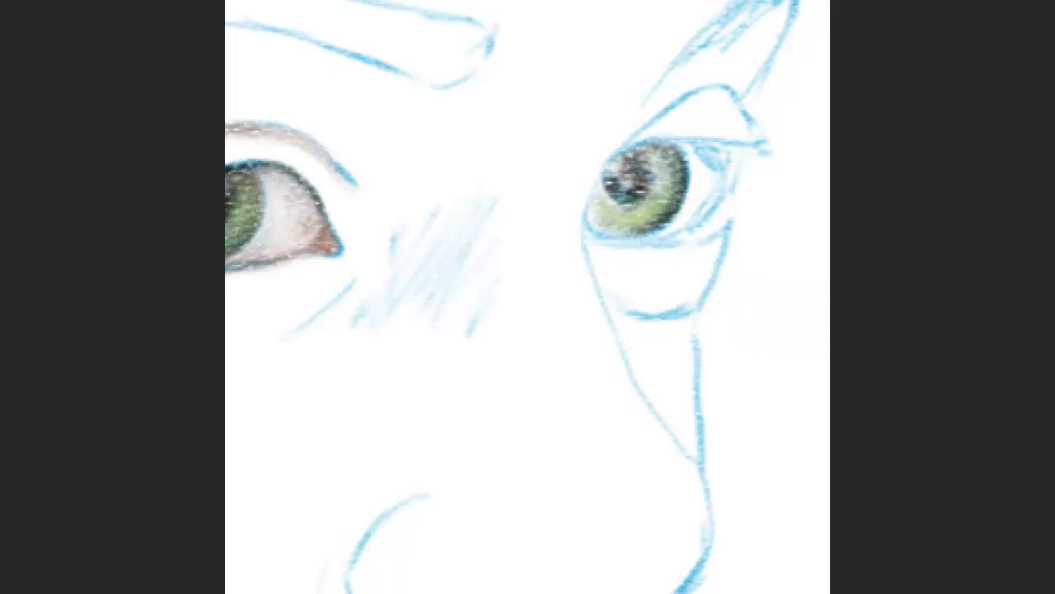
pyautogui.rightClick(682, 137)
pyautogui.click(617, 192)
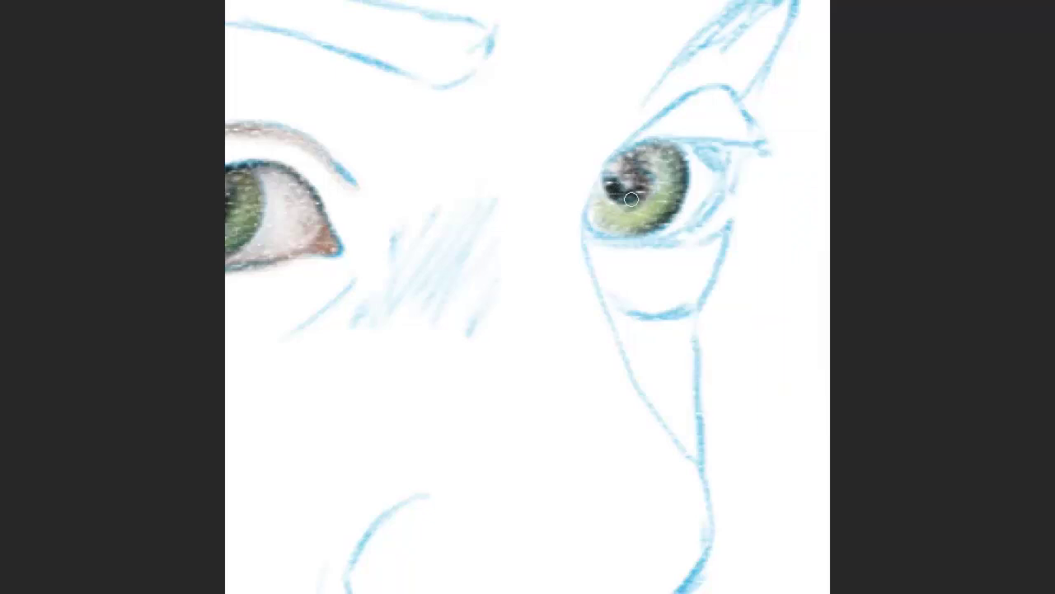
pyautogui.moveTo(624, 197)
pyautogui.mouseDown()
pyautogui.moveTo(622, 177)
pyautogui.moveTo(637, 164)
pyautogui.moveTo(693, 142)
pyautogui.mouseUp()
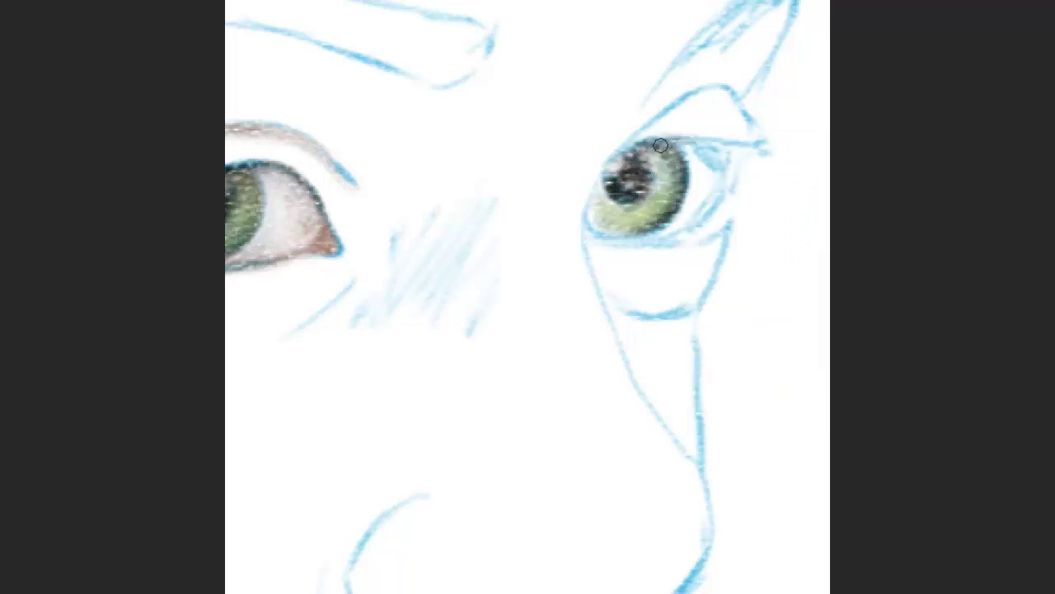
pyautogui.moveTo(588, 205)
pyautogui.mouseDown()
pyautogui.moveTo(627, 145)
pyautogui.moveTo(721, 90)
pyautogui.moveTo(728, 96)
pyautogui.mouseUp()
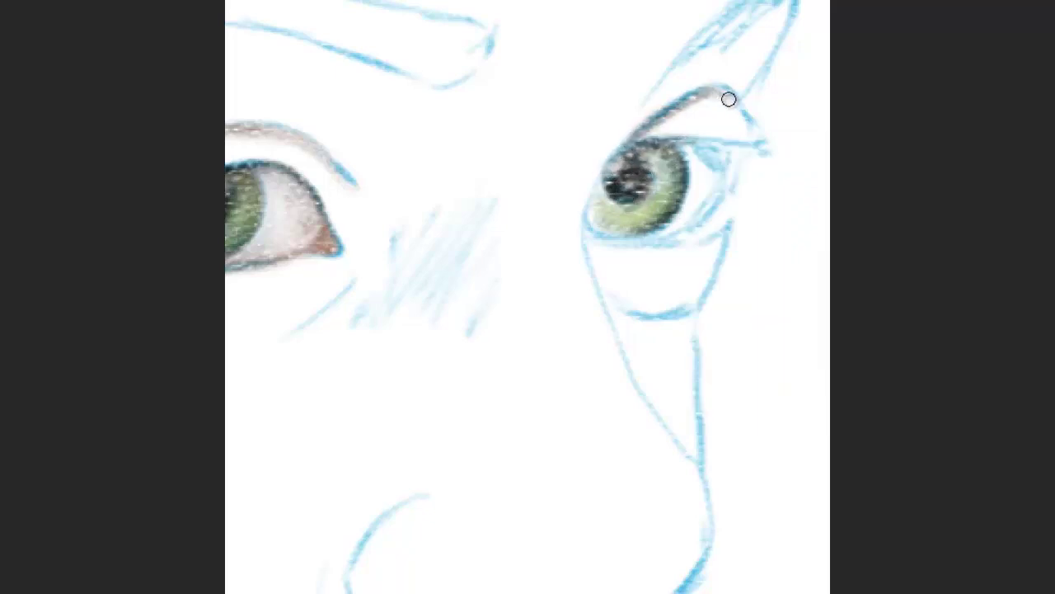
pyautogui.moveTo(611, 237)
pyautogui.mouseDown()
pyautogui.moveTo(716, 206)
pyautogui.moveTo(707, 157)
pyautogui.mouseUp()
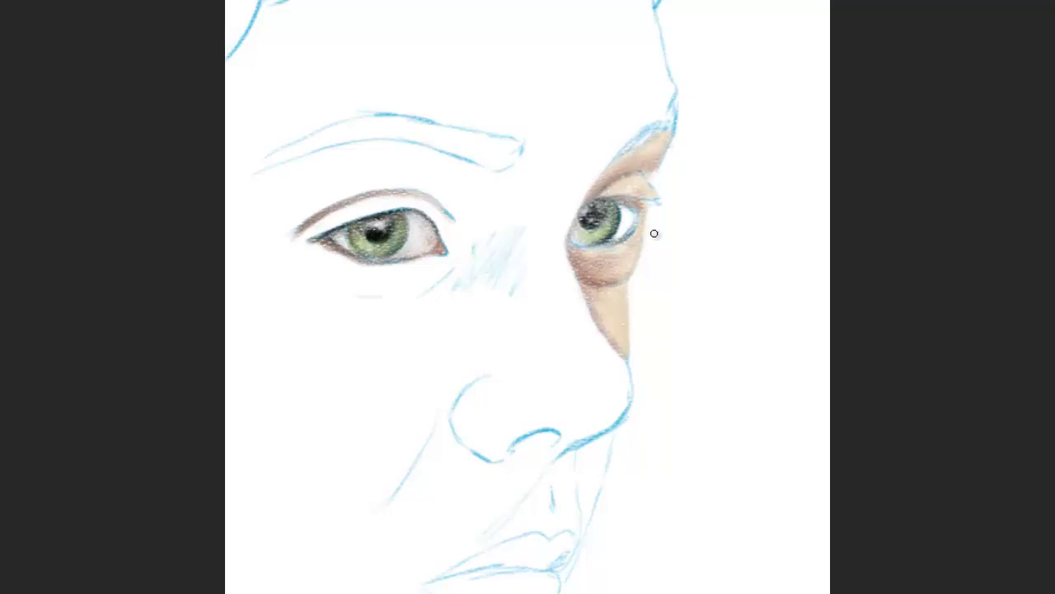
# - Open the brush preset picker to change the brush size
pyautogui.rightClick(582, 271)
# - Enlarge the brush and lay peach skin tone above the right eye and along the brow
pyautogui.moveTo(596, 299); pyautogui.dragTo(627, 299)
pyautogui.press('Return')
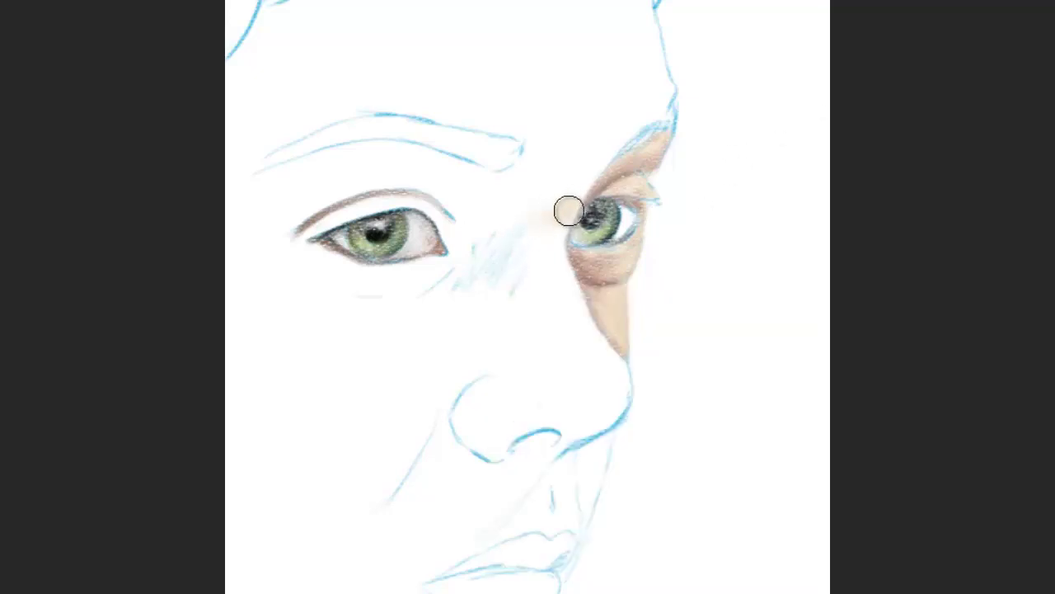
pyautogui.moveTo(569, 211)
pyautogui.mouseDown()
pyautogui.moveTo(572, 187)
pyautogui.moveTo(596, 168)
pyautogui.moveTo(579, 203)
pyautogui.moveTo(568, 155)
pyautogui.moveTo(603, 144)
pyautogui.moveTo(575, 155)
pyautogui.moveTo(545, 306)
pyautogui.moveTo(540, 286)
pyautogui.moveTo(554, 354)
pyautogui.moveTo(541, 363)
pyautogui.moveTo(605, 419)
pyautogui.moveTo(566, 403)
pyautogui.moveTo(553, 346)
pyautogui.moveTo(549, 365)
pyautogui.moveTo(613, 412)
pyautogui.moveTo(566, 355)
pyautogui.moveTo(577, 382)
pyautogui.moveTo(556, 207)
pyautogui.moveTo(530, 271)
pyautogui.moveTo(514, 236)
pyautogui.moveTo(481, 253)
pyautogui.moveTo(518, 229)
pyautogui.moveTo(504, 207)
pyautogui.moveTo(518, 150)
pyautogui.moveTo(525, 227)
pyautogui.mouseUp()
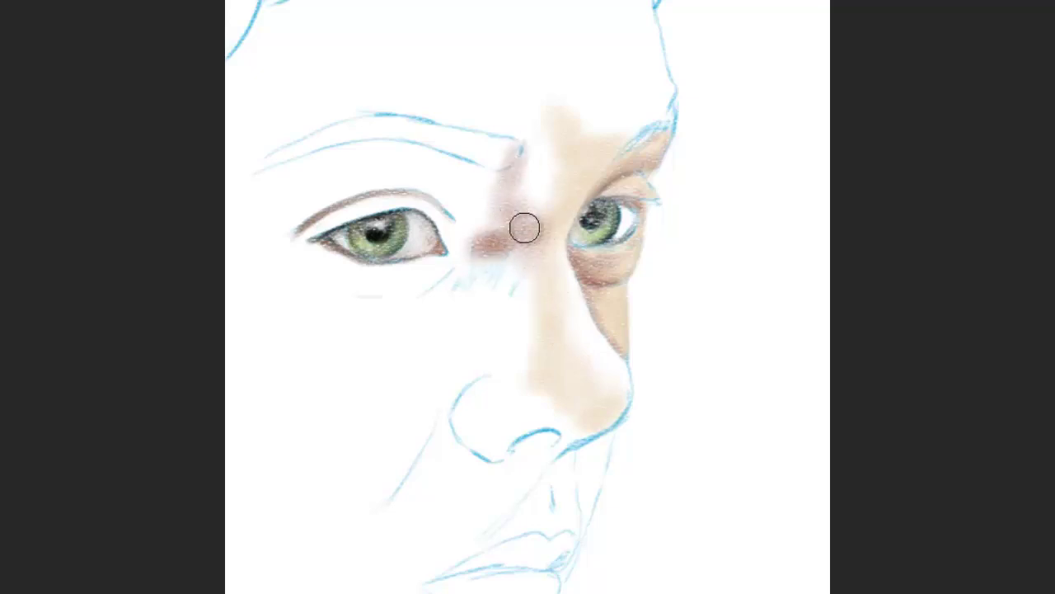
pyautogui.rightClick(719, 329)
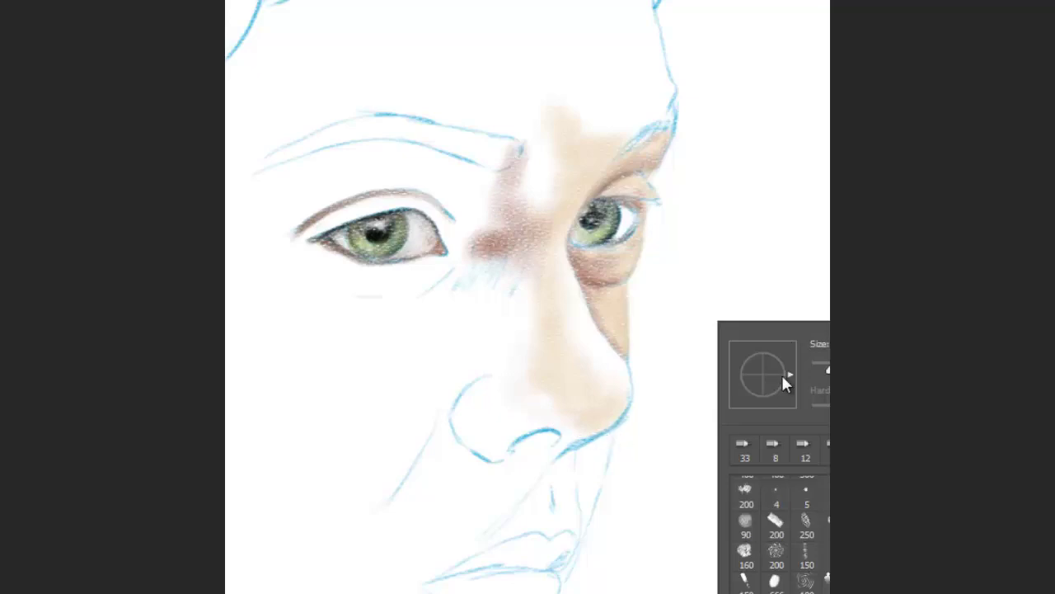
pyautogui.click(572, 446)
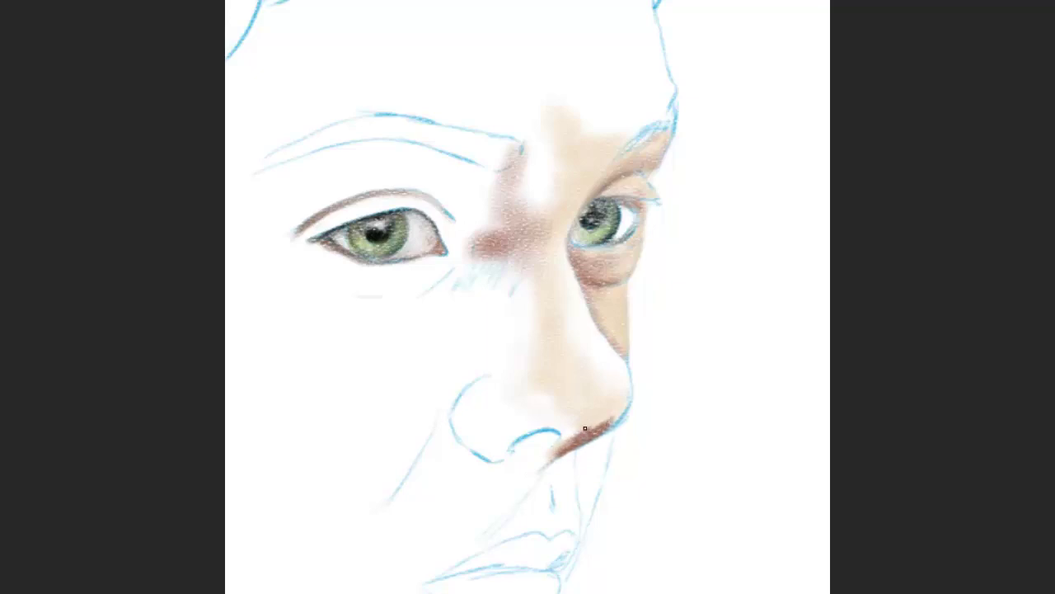
# - Shade the nose tip and nostril brown, with faint brown beside the nostril
pyautogui.rightClick(585, 428)
pyautogui.click(569, 439)
pyautogui.moveTo(586, 428)
pyautogui.mouseDown()
pyautogui.moveTo(602, 422)
pyautogui.moveTo(550, 424)
pyautogui.moveTo(581, 412)
pyautogui.moveTo(550, 402)
pyautogui.moveTo(593, 429)
pyautogui.mouseUp()
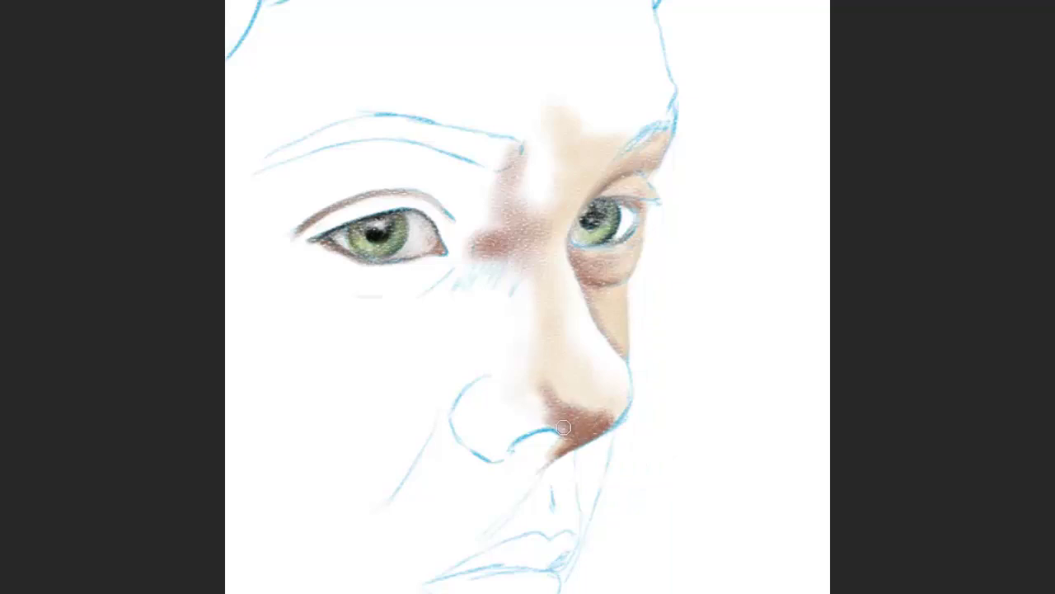
pyautogui.moveTo(569, 388); pyautogui.dragTo(553, 402)
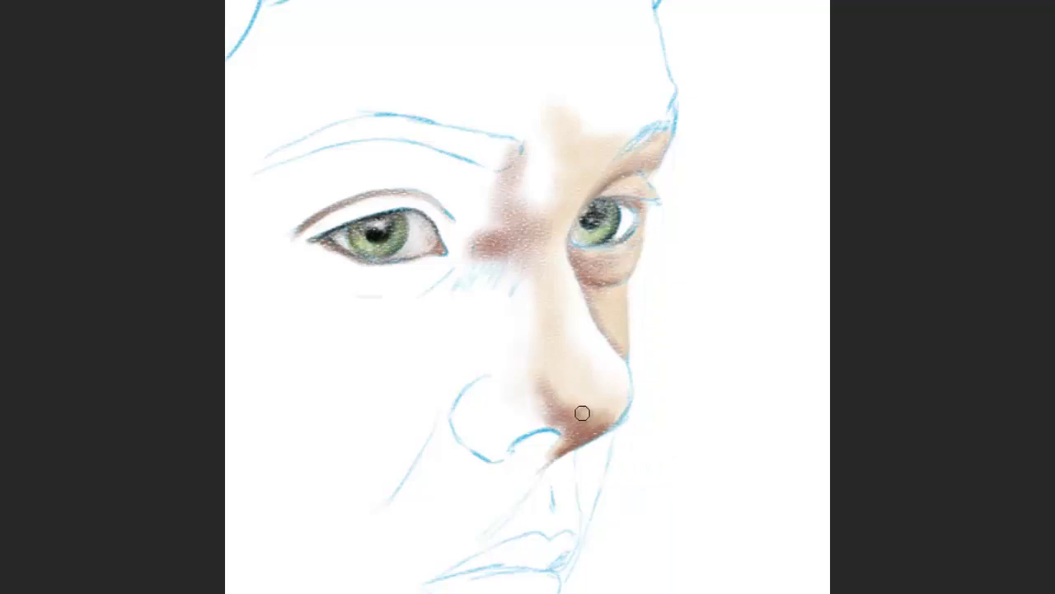
pyautogui.moveTo(536, 416)
pyautogui.mouseDown()
pyautogui.moveTo(500, 369)
pyautogui.moveTo(537, 420)
pyautogui.mouseUp()
# - Using a 9 px then larger brush, darken the nose base and shade the bridge's left side
pyautogui.rightClick(568, 425)
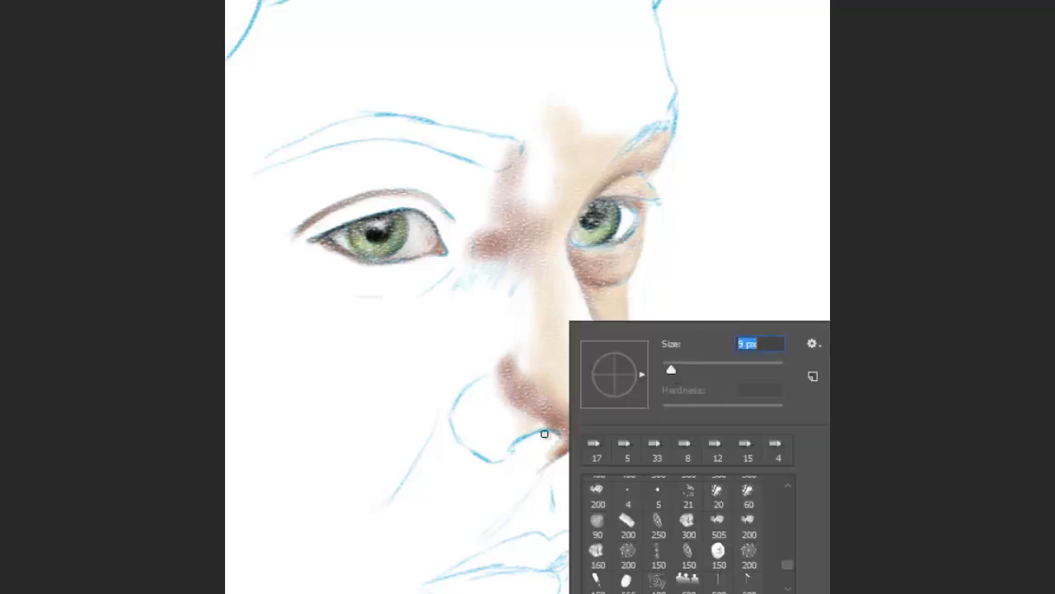
pyautogui.press('Return')
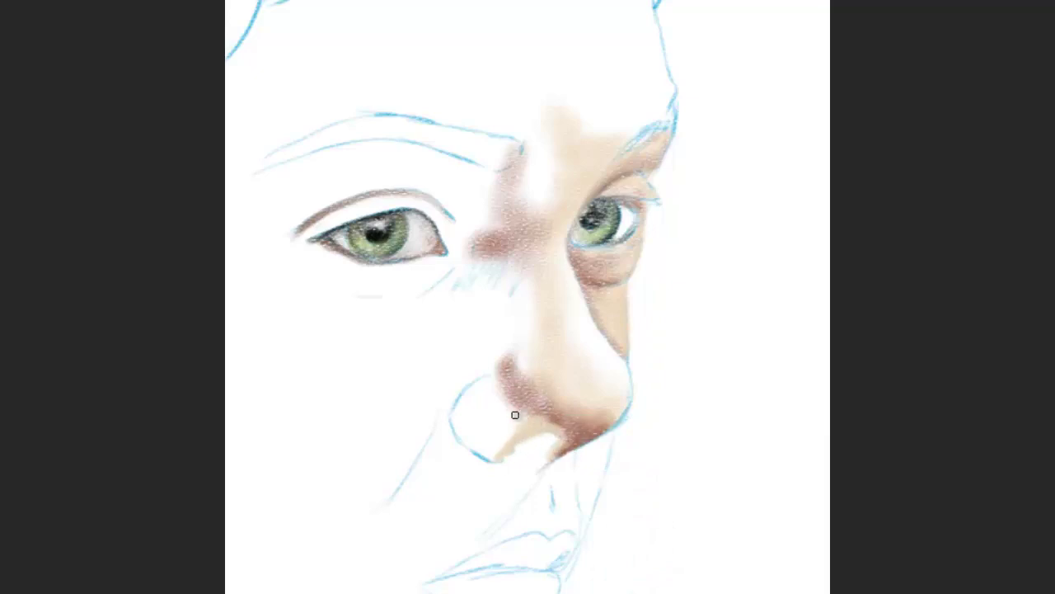
pyautogui.rightClick(515, 415)
pyautogui.moveTo(613, 353); pyautogui.dragTo(635, 353)
pyautogui.press('Return')
pyautogui.moveTo(513, 419)
pyautogui.mouseDown()
pyautogui.moveTo(494, 396)
pyautogui.moveTo(577, 415)
pyautogui.moveTo(527, 380)
pyautogui.mouseUp()
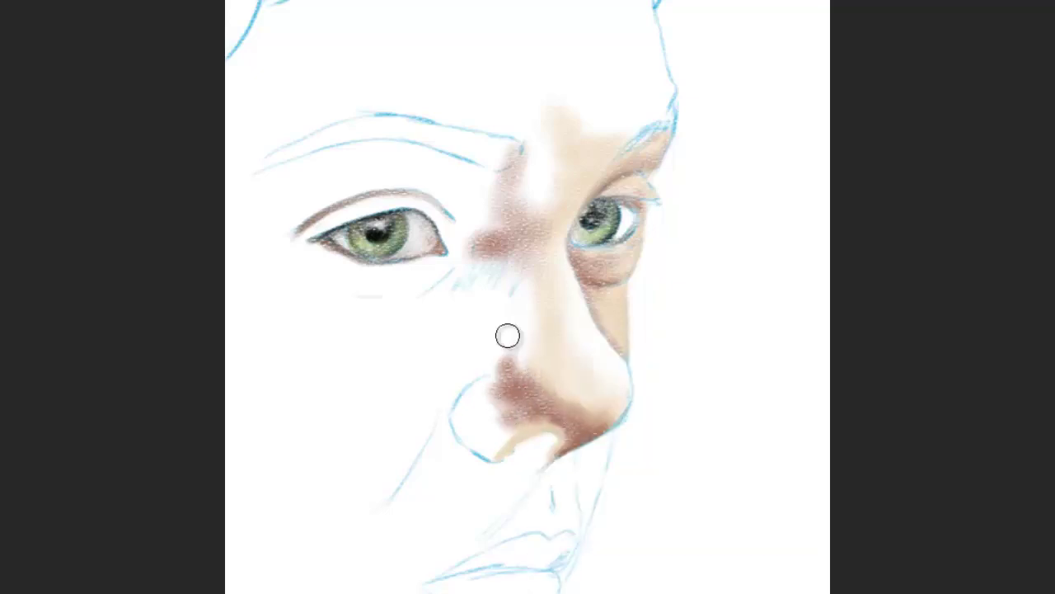
pyautogui.moveTo(508, 335)
pyautogui.mouseDown()
pyautogui.moveTo(516, 366)
pyautogui.moveTo(516, 255)
pyautogui.moveTo(494, 203)
pyautogui.moveTo(502, 170)
pyautogui.moveTo(532, 231)
pyautogui.moveTo(526, 275)
pyautogui.moveTo(537, 206)
pyautogui.moveTo(522, 278)
pyautogui.moveTo(541, 287)
pyautogui.moveTo(538, 347)
pyautogui.moveTo(560, 426)
pyautogui.moveTo(542, 410)
pyautogui.moveTo(568, 409)
pyautogui.moveTo(575, 443)
pyautogui.moveTo(565, 419)
pyautogui.moveTo(528, 423)
pyautogui.moveTo(497, 389)
pyautogui.moveTo(518, 319)
pyautogui.moveTo(483, 252)
pyautogui.moveTo(502, 289)
pyautogui.moveTo(464, 266)
pyautogui.moveTo(488, 268)
pyautogui.moveTo(492, 305)
pyautogui.moveTo(429, 420)
pyautogui.moveTo(498, 352)
pyautogui.moveTo(478, 349)
pyautogui.moveTo(490, 262)
pyautogui.moveTo(477, 235)
pyautogui.moveTo(464, 285)
pyautogui.moveTo(436, 305)
pyautogui.moveTo(490, 249)
pyautogui.moveTo(506, 372)
pyautogui.moveTo(483, 410)
pyautogui.moveTo(476, 390)
pyautogui.moveTo(494, 360)
pyautogui.moveTo(469, 434)
pyautogui.moveTo(508, 424)
pyautogui.moveTo(483, 412)
pyautogui.moveTo(475, 422)
pyautogui.moveTo(483, 386)
pyautogui.moveTo(479, 420)
pyautogui.moveTo(506, 427)
pyautogui.moveTo(500, 443)
pyautogui.moveTo(528, 421)
pyautogui.moveTo(514, 314)
pyautogui.moveTo(545, 404)
pyautogui.moveTo(513, 372)
pyautogui.moveTo(569, 420)
pyautogui.mouseUp()
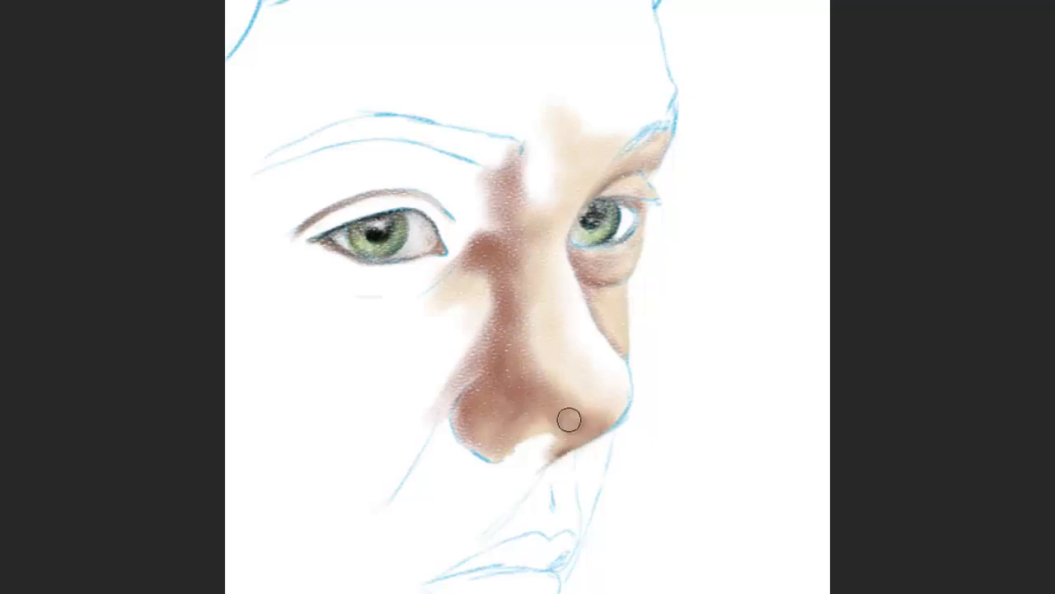
# - Shrink the brush to a tiny tip and zoom out to see more of the face
pyautogui.rightClick(569, 420)
pyautogui.moveTo(719, 369); pyautogui.dragTo(666, 381)
pyautogui.press('Return')
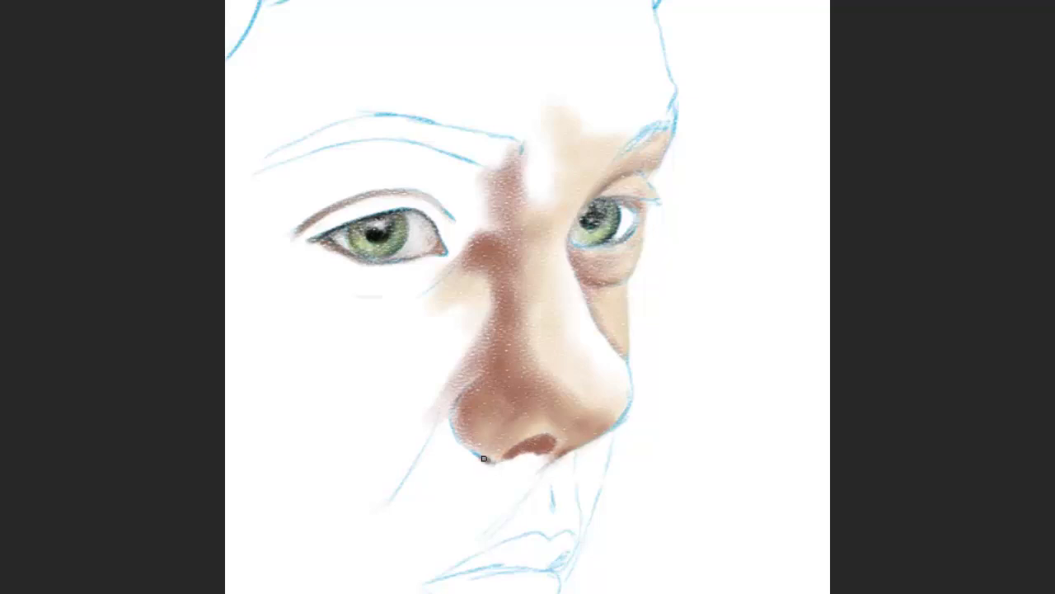
pyautogui.hotkey('ctrl', '-')
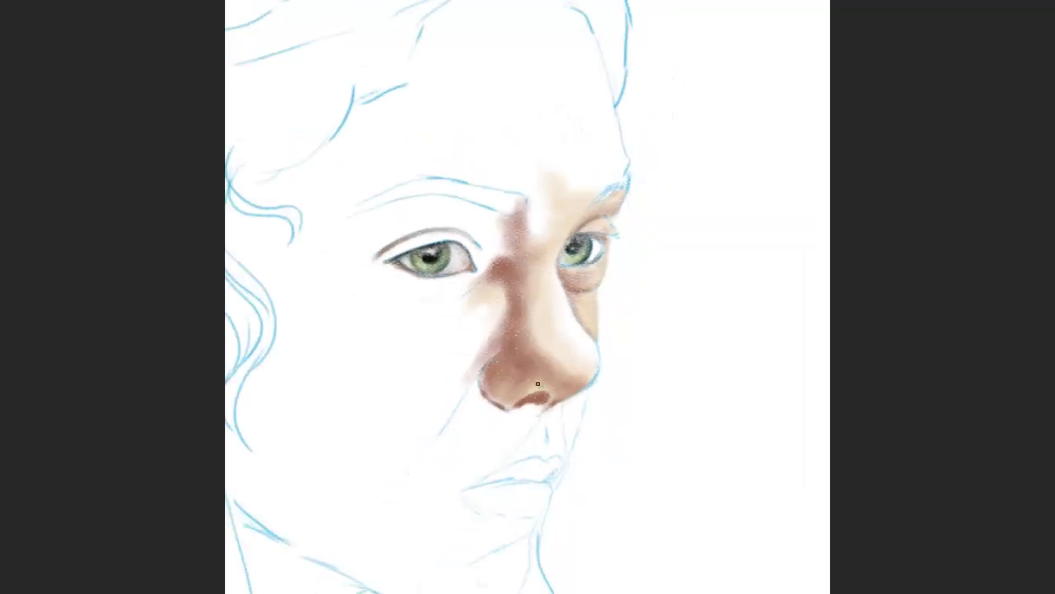
# - Lay beige skin tone on the cheek beside the nose with a light streak across it
pyautogui.rightClick(538, 384)
pyautogui.press('Return')
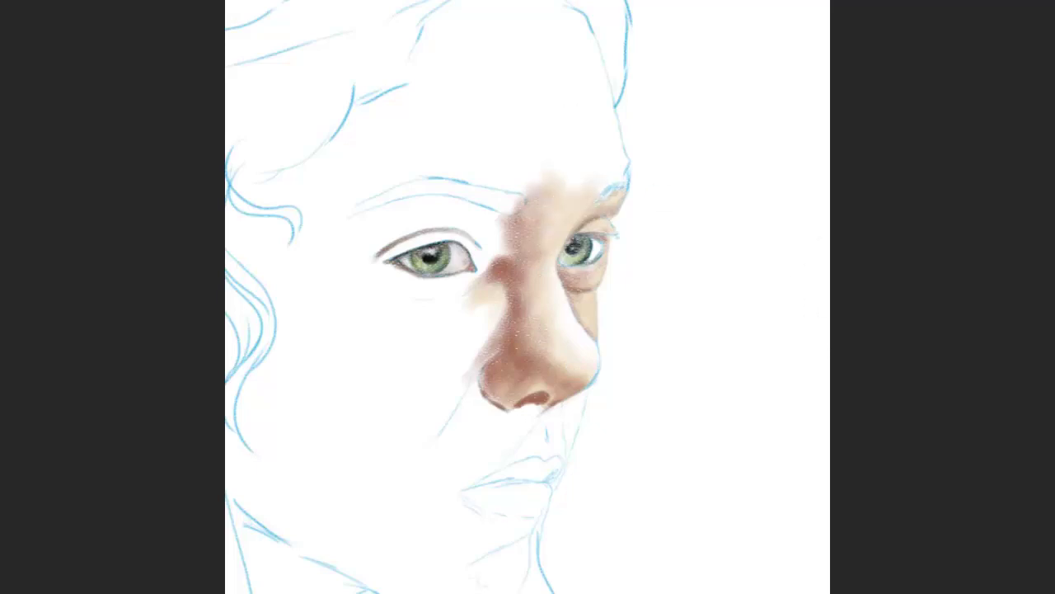
pyautogui.moveTo(443, 361)
pyautogui.mouseDown()
pyautogui.moveTo(478, 330)
pyautogui.moveTo(473, 305)
pyautogui.moveTo(417, 337)
pyautogui.moveTo(448, 335)
pyautogui.moveTo(469, 355)
pyautogui.moveTo(454, 389)
pyautogui.moveTo(459, 327)
pyautogui.moveTo(490, 320)
pyautogui.moveTo(455, 383)
pyautogui.mouseUp()
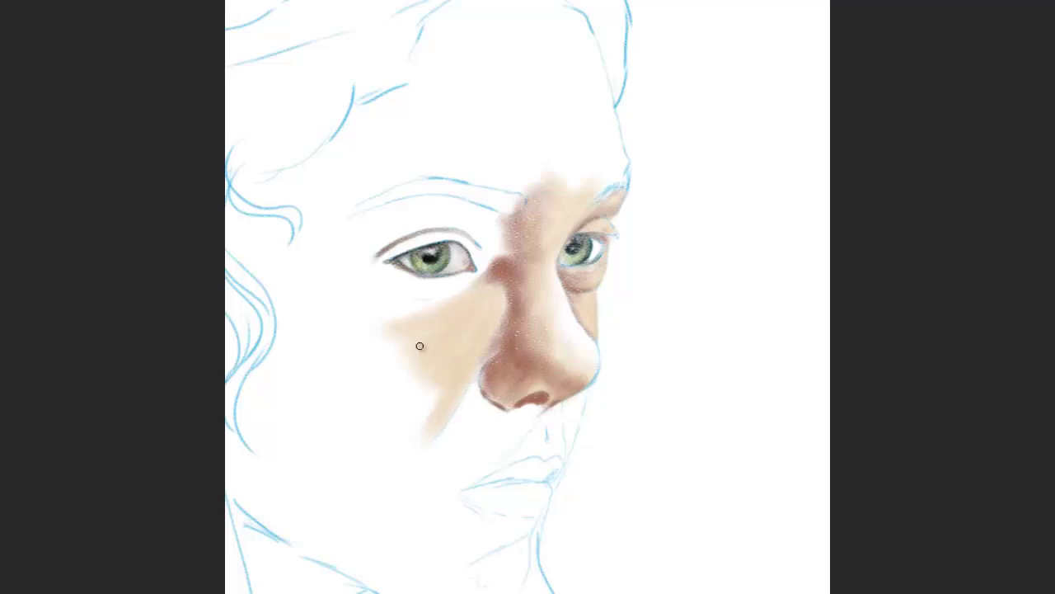
pyautogui.rightClick(457, 322)
pyautogui.press('Escape')
pyautogui.moveTo(453, 318)
pyautogui.mouseDown()
pyautogui.moveTo(461, 355)
pyautogui.moveTo(443, 384)
pyautogui.moveTo(467, 359)
pyautogui.mouseUp()
# - Blend the pale cheek streak into smooth tan
pyautogui.rightClick(476, 349)
pyautogui.press('Escape')
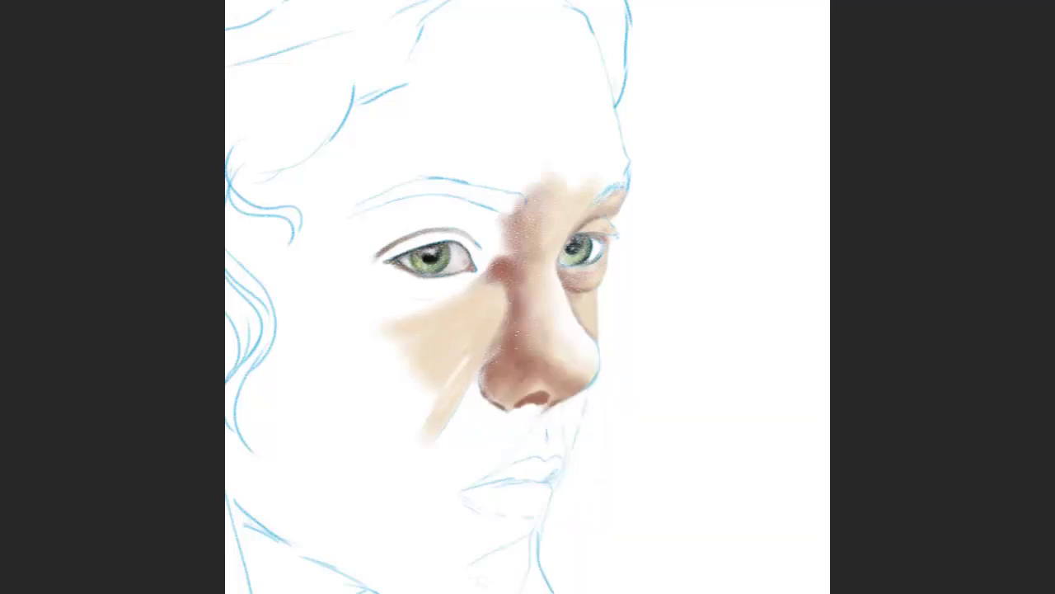
pyautogui.rightClick(453, 363)
pyautogui.press('Escape')
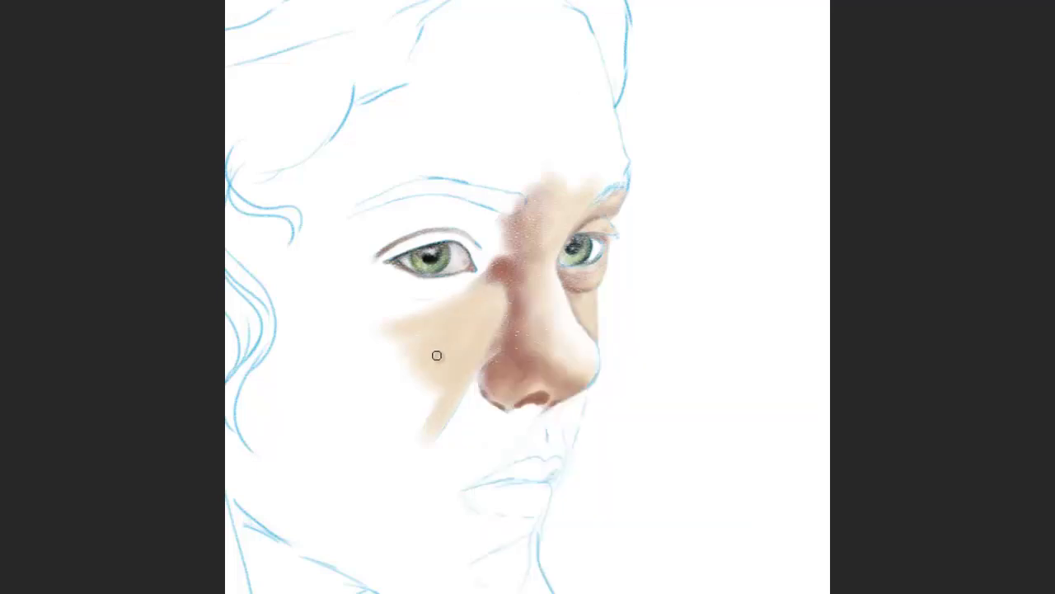
pyautogui.rightClick(436, 354)
pyautogui.press('Escape')
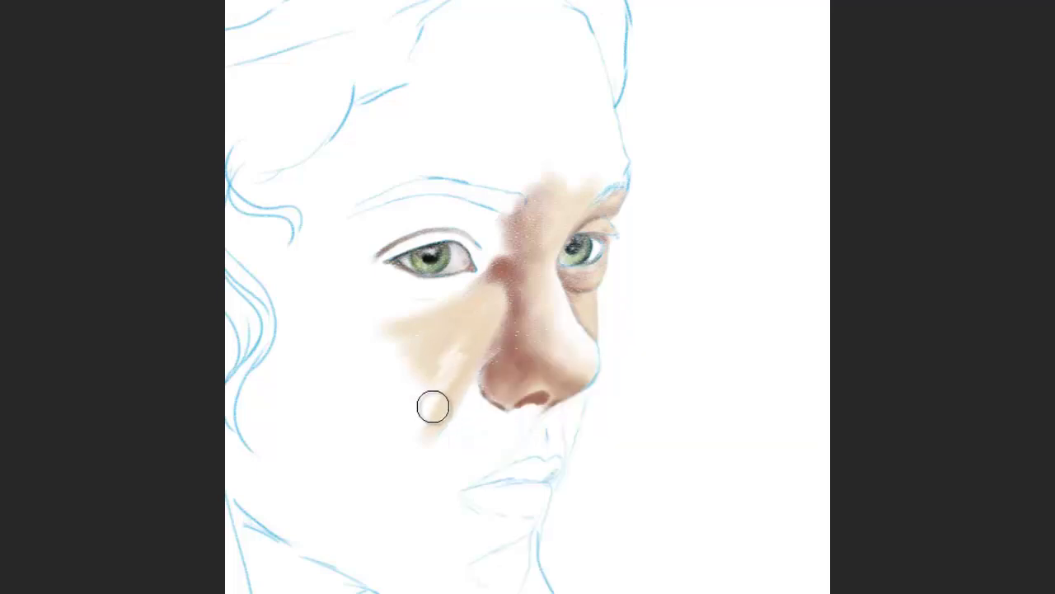
pyautogui.moveTo(438, 414)
pyautogui.mouseDown()
pyautogui.moveTo(433, 365)
pyautogui.moveTo(420, 346)
pyautogui.mouseUp()
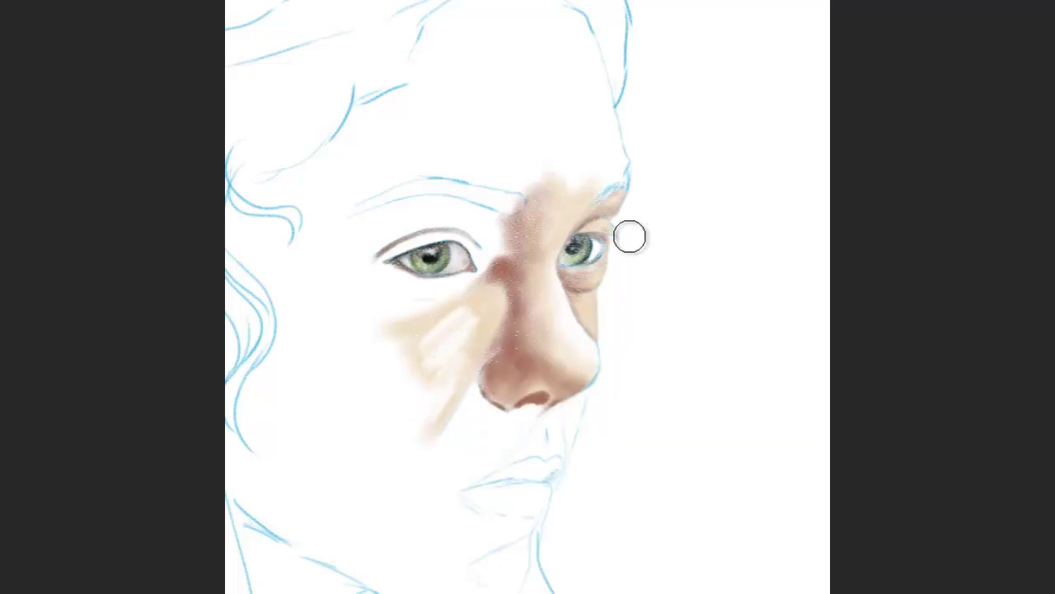
# - Switch to a pencil-style brush tip and darken the cheek and area under the left eye
pyautogui.rightClick(428, 348)
pyautogui.scroll(-5, 693, 527)
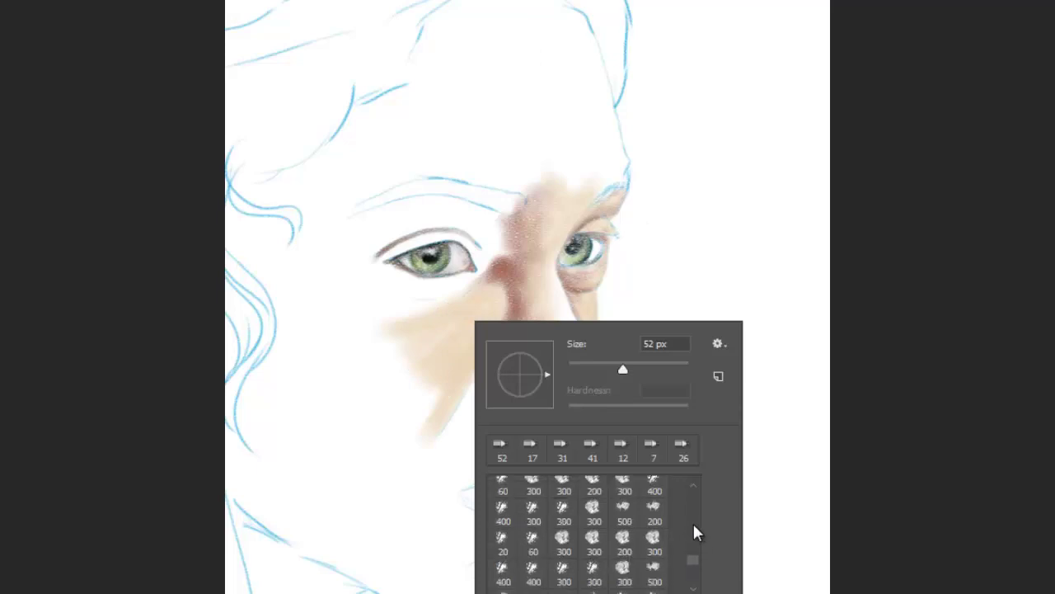
pyautogui.scroll(-3, 693, 527)
pyautogui.doubleClick(597, 521)
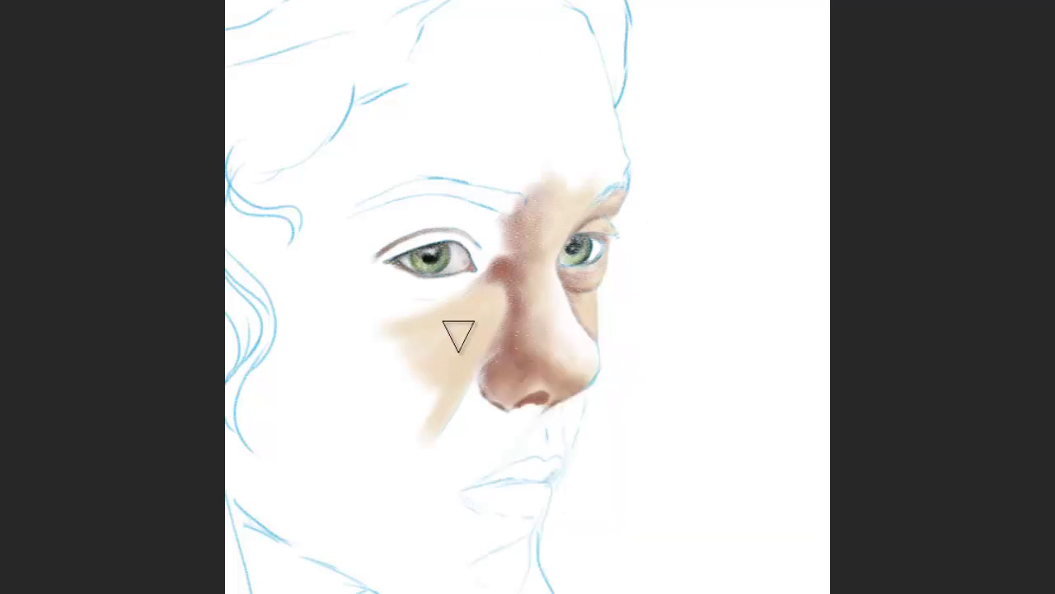
pyautogui.rightClick(501, 418)
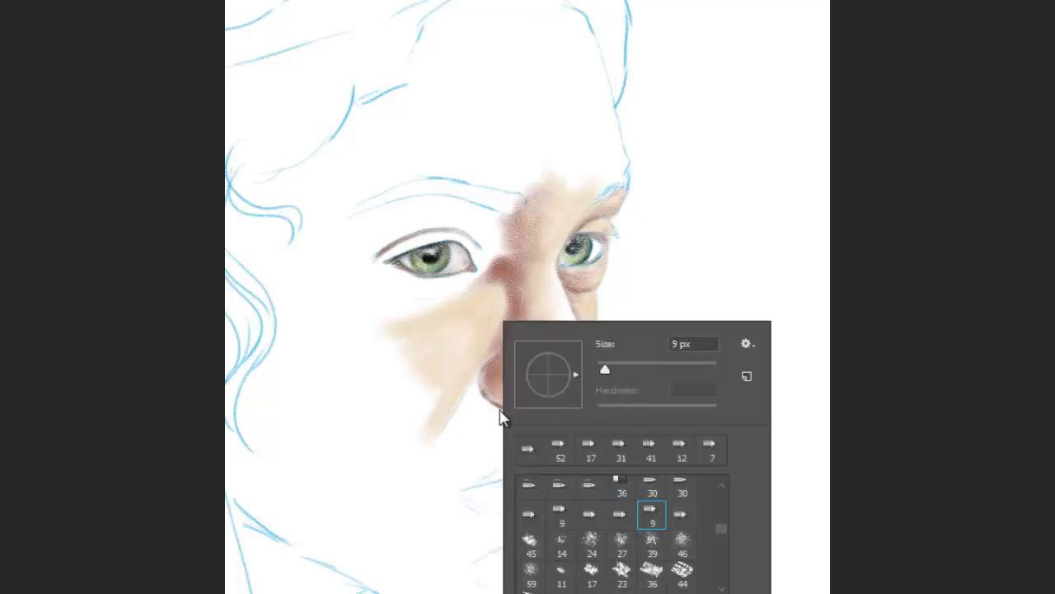
pyautogui.press('Escape')
pyautogui.rightClick(460, 376)
pyautogui.scroll(2, 676, 492)
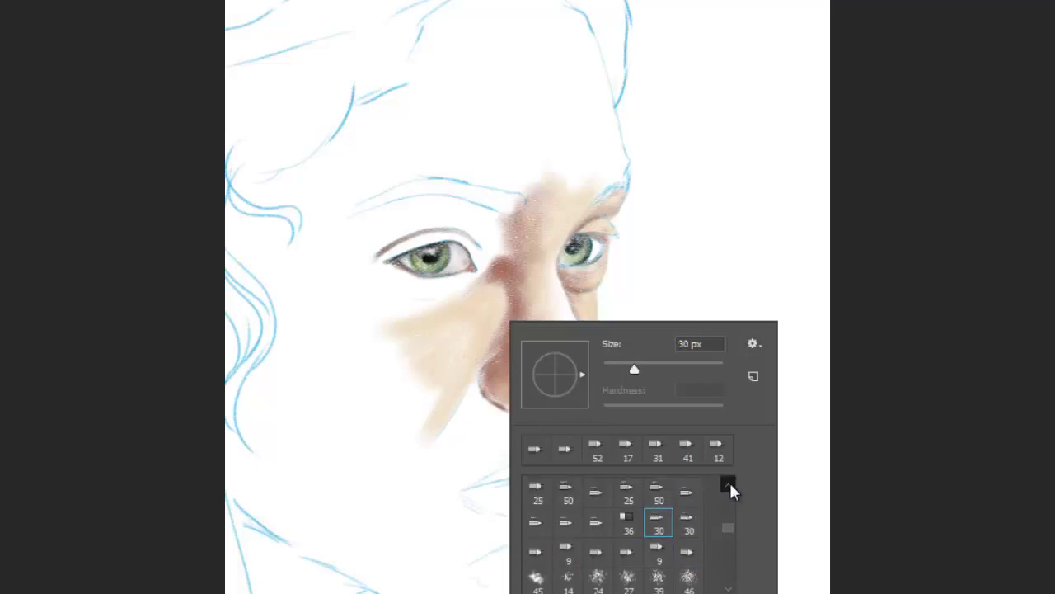
pyautogui.click(537, 507)
pyautogui.press('Return')
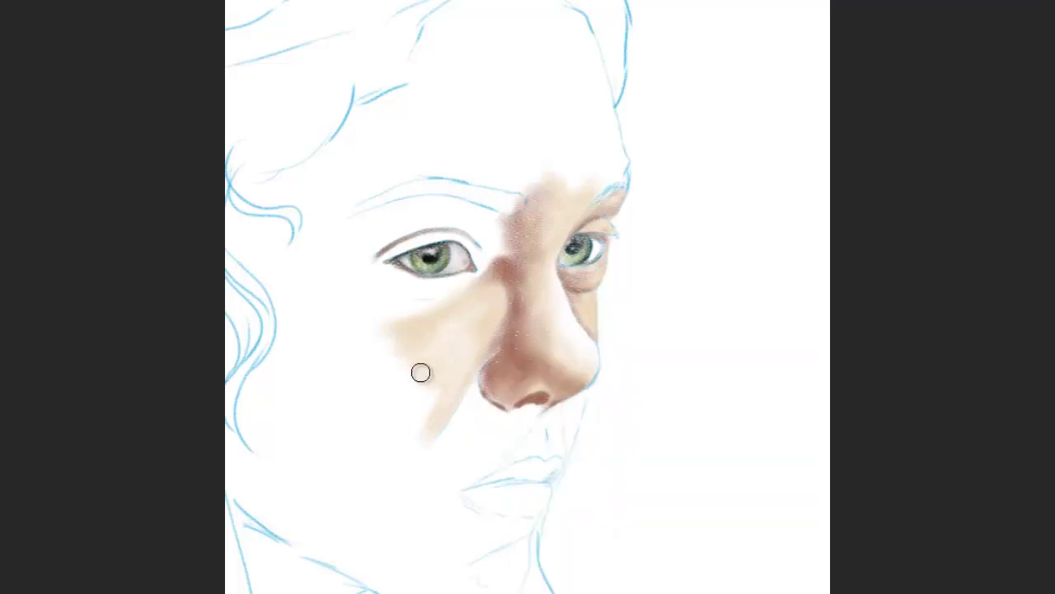
pyautogui.moveTo(427, 328); pyautogui.dragTo(384, 318)
pyautogui.moveTo(433, 292)
pyautogui.mouseDown()
pyautogui.moveTo(483, 283)
pyautogui.moveTo(513, 236)
pyautogui.moveTo(487, 243)
pyautogui.moveTo(504, 262)
pyautogui.moveTo(483, 217)
pyautogui.moveTo(360, 221)
pyautogui.moveTo(421, 220)
pyautogui.moveTo(370, 253)
pyautogui.moveTo(436, 229)
pyautogui.moveTo(482, 252)
pyautogui.moveTo(412, 236)
pyautogui.moveTo(372, 264)
pyautogui.moveTo(467, 282)
pyautogui.moveTo(382, 276)
pyautogui.moveTo(436, 285)
pyautogui.moveTo(419, 292)
pyautogui.moveTo(388, 229)
pyautogui.moveTo(437, 223)
pyautogui.mouseUp()
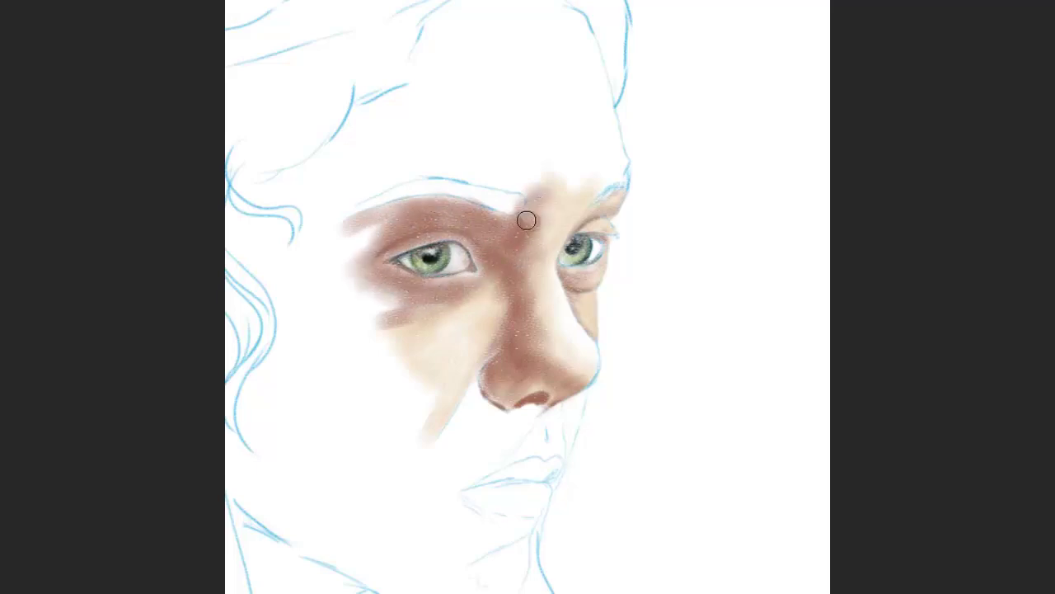
# - Shade brown under the nose and beside it, then broadly across the left cheek
pyautogui.moveTo(494, 440)
pyautogui.mouseDown()
pyautogui.moveTo(450, 426)
pyautogui.moveTo(474, 379)
pyautogui.moveTo(487, 426)
pyautogui.moveTo(542, 405)
pyautogui.moveTo(484, 470)
pyautogui.moveTo(501, 424)
pyautogui.mouseUp()
pyautogui.moveTo(476, 388)
pyautogui.mouseDown()
pyautogui.moveTo(486, 426)
pyautogui.moveTo(519, 405)
pyautogui.moveTo(483, 401)
pyautogui.moveTo(481, 357)
pyautogui.moveTo(483, 414)
pyautogui.moveTo(539, 434)
pyautogui.moveTo(555, 413)
pyautogui.moveTo(502, 459)
pyautogui.moveTo(552, 450)
pyautogui.moveTo(582, 390)
pyautogui.moveTo(534, 446)
pyautogui.moveTo(558, 407)
pyautogui.moveTo(502, 454)
pyautogui.moveTo(470, 454)
pyautogui.moveTo(506, 421)
pyautogui.moveTo(476, 474)
pyautogui.moveTo(449, 455)
pyautogui.mouseUp()
pyautogui.rightClick(370, 389)
pyautogui.moveTo(474, 370); pyautogui.dragTo(489, 370)
pyautogui.press('Return')
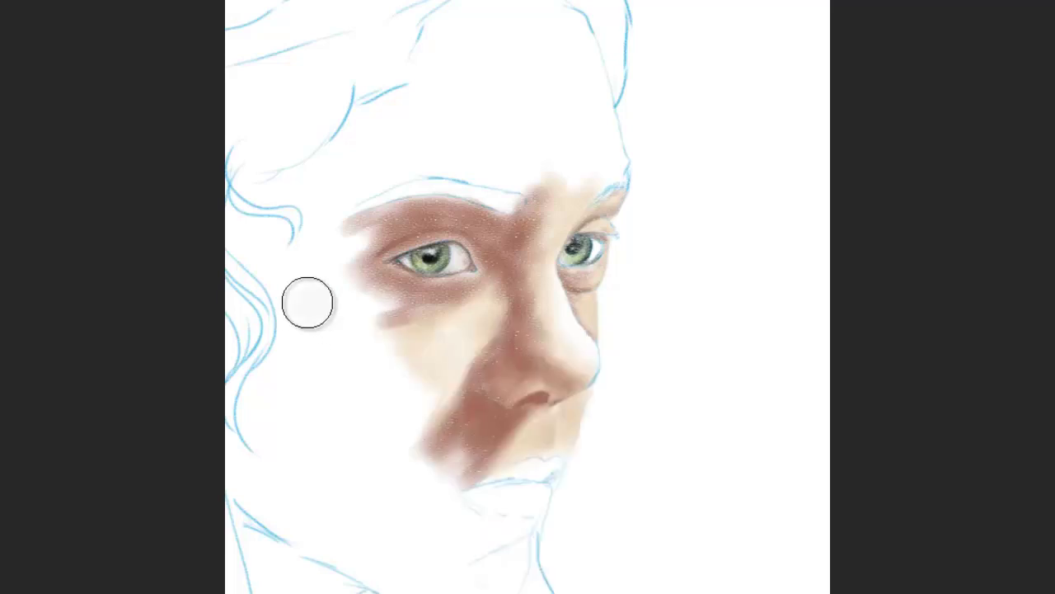
pyautogui.moveTo(306, 300)
pyautogui.mouseDown()
pyautogui.moveTo(367, 296)
pyautogui.moveTo(322, 268)
pyautogui.moveTo(339, 118)
pyautogui.moveTo(272, 212)
pyautogui.moveTo(333, 186)
pyautogui.moveTo(331, 255)
pyautogui.moveTo(480, 365)
pyautogui.moveTo(383, 224)
pyautogui.moveTo(341, 240)
pyautogui.moveTo(358, 278)
pyautogui.moveTo(337, 325)
pyautogui.moveTo(461, 421)
pyautogui.moveTo(497, 486)
pyautogui.mouseUp()
# - Paint brown shading down toward the chin, left of the lips and over the cheek
pyautogui.rightClick(582, 320)
pyautogui.moveTo(727, 382); pyautogui.dragTo(700, 381)
pyautogui.press('Return')
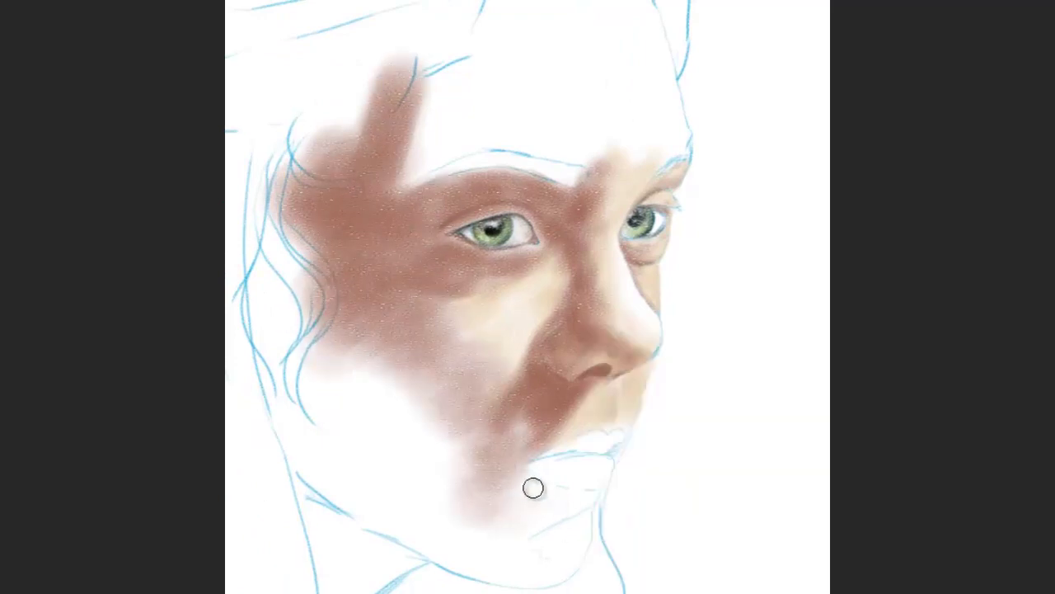
pyautogui.moveTo(532, 487)
pyautogui.mouseDown()
pyautogui.moveTo(555, 512)
pyautogui.moveTo(565, 506)
pyautogui.moveTo(535, 494)
pyautogui.moveTo(584, 492)
pyautogui.moveTo(521, 572)
pyautogui.moveTo(551, 575)
pyautogui.moveTo(457, 549)
pyautogui.moveTo(514, 535)
pyautogui.moveTo(535, 487)
pyautogui.moveTo(490, 555)
pyautogui.moveTo(466, 566)
pyautogui.moveTo(568, 536)
pyautogui.moveTo(525, 553)
pyautogui.moveTo(579, 547)
pyautogui.moveTo(574, 564)
pyautogui.moveTo(544, 532)
pyautogui.moveTo(527, 407)
pyautogui.moveTo(512, 464)
pyautogui.moveTo(469, 426)
pyautogui.mouseUp()
pyautogui.rightClick(484, 392)
pyautogui.moveTo(618, 370); pyautogui.dragTo(657, 368)
pyautogui.press('Return')
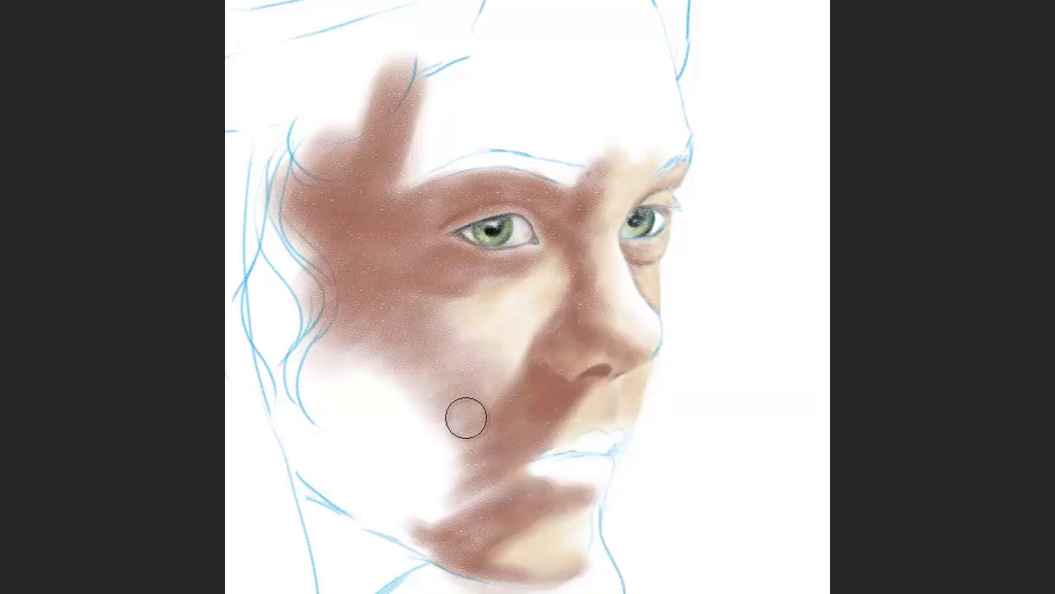
pyautogui.moveTo(466, 417)
pyautogui.mouseDown()
pyautogui.moveTo(437, 367)
pyautogui.moveTo(272, 347)
pyautogui.moveTo(322, 459)
pyautogui.moveTo(390, 467)
pyautogui.moveTo(379, 487)
pyautogui.moveTo(344, 401)
pyautogui.moveTo(407, 463)
pyautogui.moveTo(437, 535)
pyautogui.moveTo(321, 484)
pyautogui.moveTo(512, 431)
pyautogui.mouseUp()
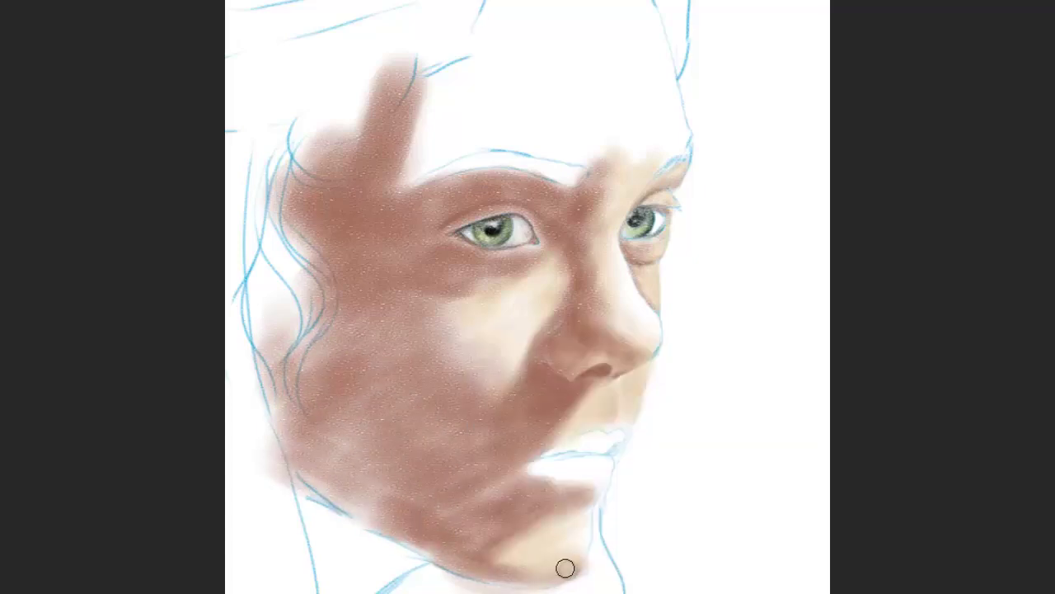
# - Brush lighter tan over the chin, lower jaw, forehead and temple
pyautogui.moveTo(488, 553); pyautogui.dragTo(565, 516)
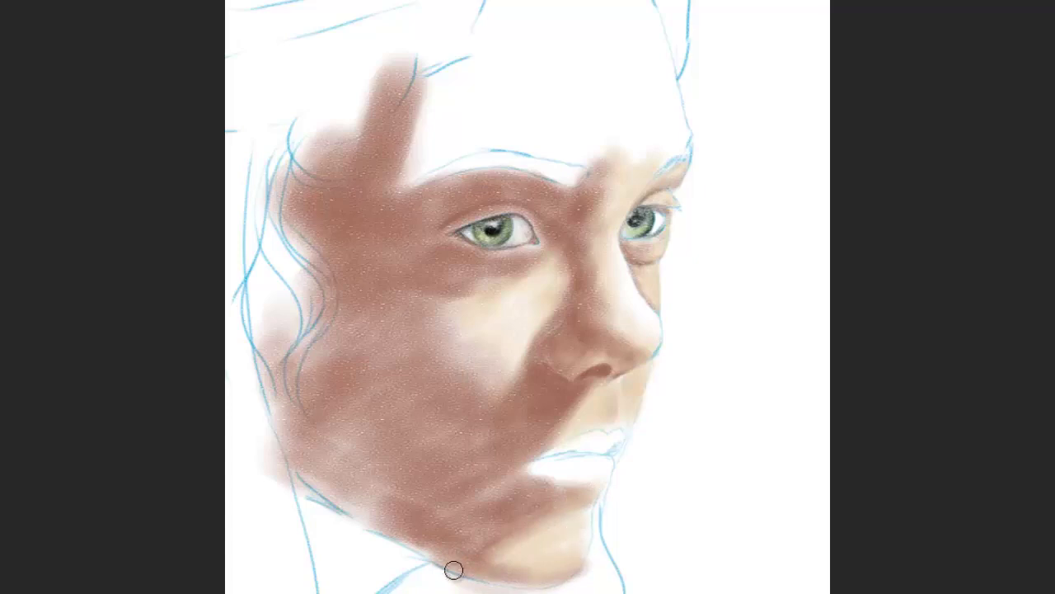
pyautogui.moveTo(454, 570)
pyautogui.mouseDown()
pyautogui.moveTo(398, 522)
pyautogui.moveTo(358, 516)
pyautogui.moveTo(371, 500)
pyautogui.moveTo(446, 540)
pyautogui.mouseUp()
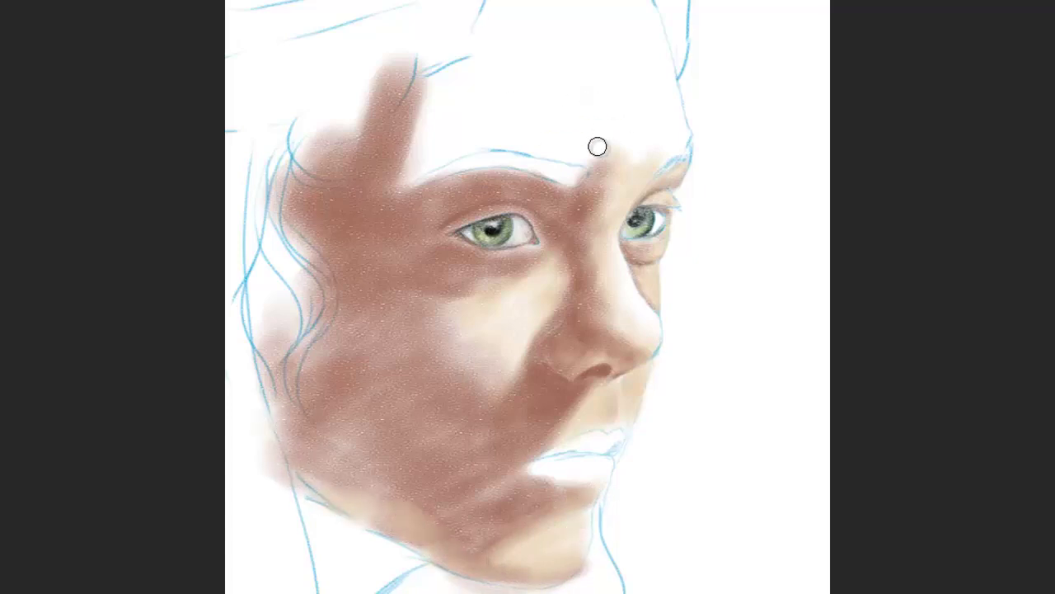
pyautogui.moveTo(598, 146)
pyautogui.mouseDown()
pyautogui.moveTo(657, 35)
pyautogui.moveTo(615, 153)
pyautogui.moveTo(652, 102)
pyautogui.moveTo(590, 145)
pyautogui.moveTo(419, 99)
pyautogui.moveTo(393, 146)
pyautogui.moveTo(471, 132)
pyautogui.moveTo(531, 101)
pyautogui.moveTo(555, 132)
pyautogui.moveTo(614, 101)
pyautogui.mouseUp()
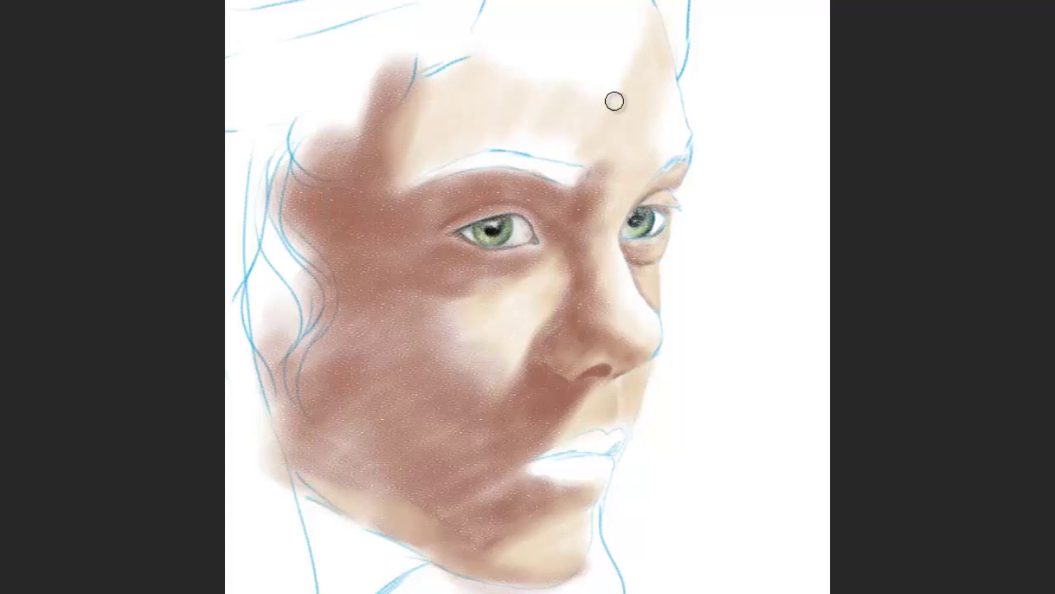
# - Enlarge the brush and blend light tan across the forehead
pyautogui.rightClick(554, 107)
pyautogui.moveTo(706, 146); pyautogui.dragTo(723, 156)
pyautogui.press('Return')
pyautogui.moveTo(538, 102)
pyautogui.mouseDown()
pyautogui.moveTo(568, 143)
pyautogui.moveTo(478, 123)
pyautogui.moveTo(355, 165)
pyautogui.moveTo(460, 144)
pyautogui.mouseUp()
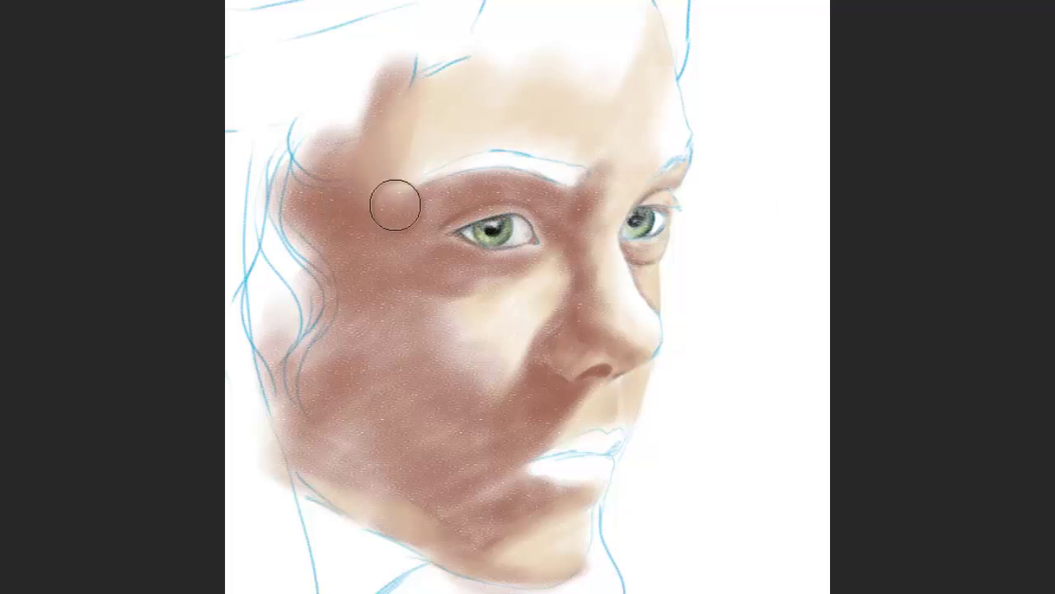
# - Resize the brush and blend brown cheek shading into the highlights down to the jaw
pyautogui.rightClick(469, 206)
pyautogui.moveTo(676, 273); pyautogui.dragTo(655, 273)
pyautogui.press('Return')
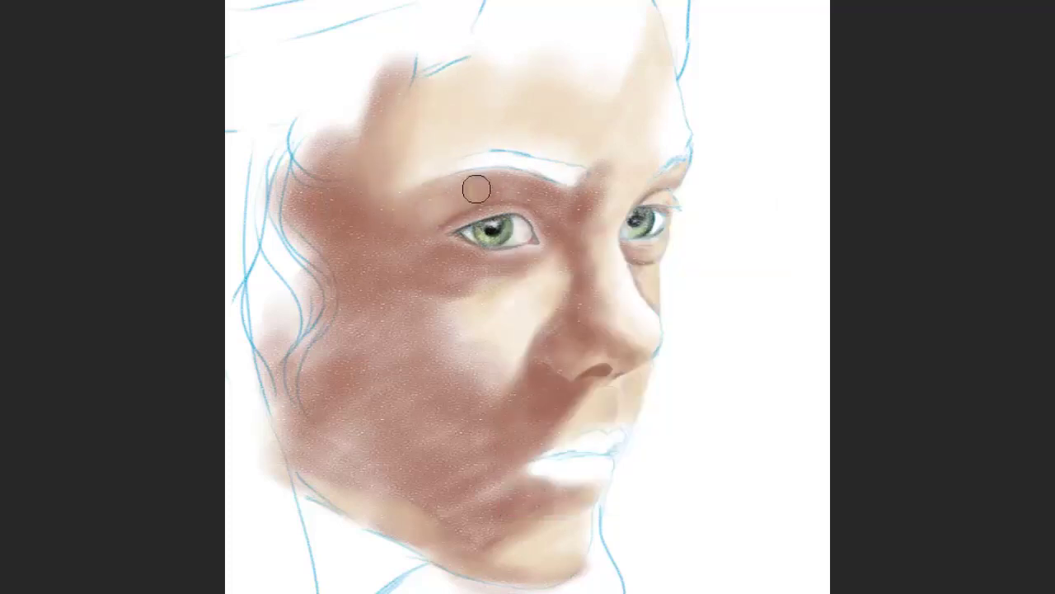
pyautogui.rightClick(566, 222)
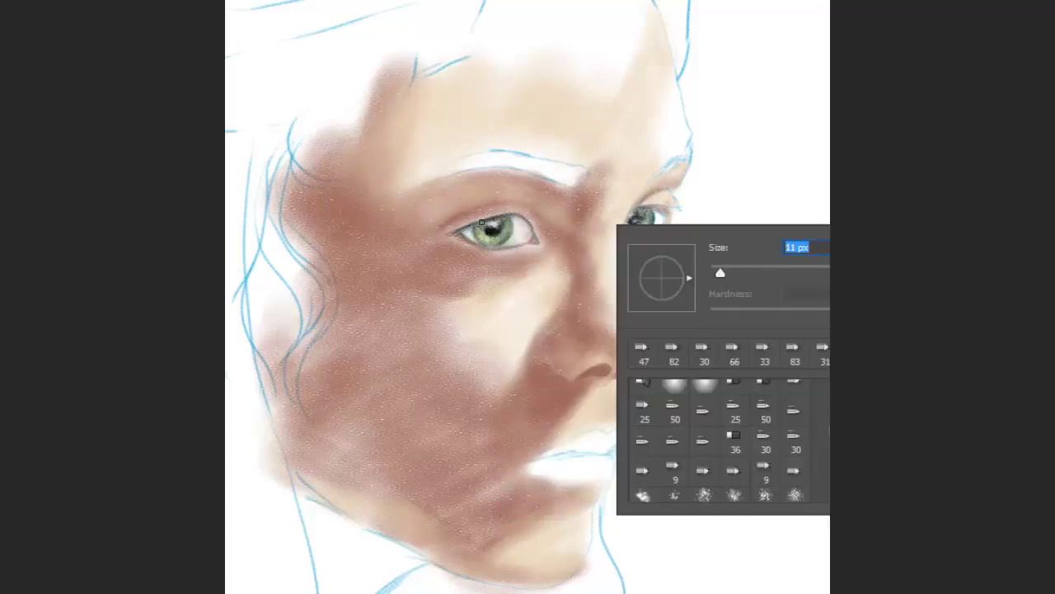
pyautogui.press('Return')
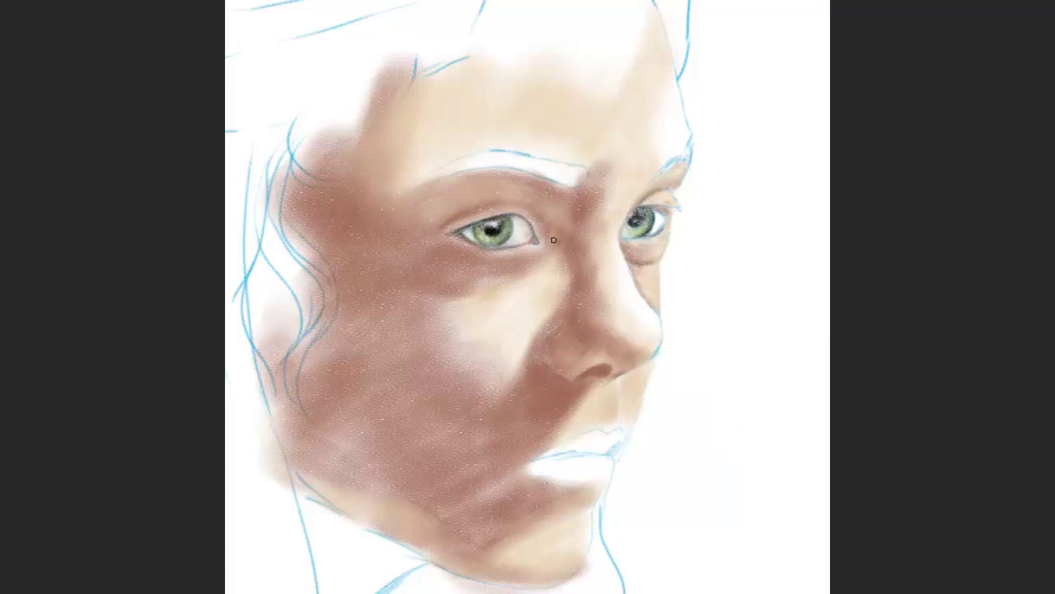
pyautogui.rightClick(437, 298)
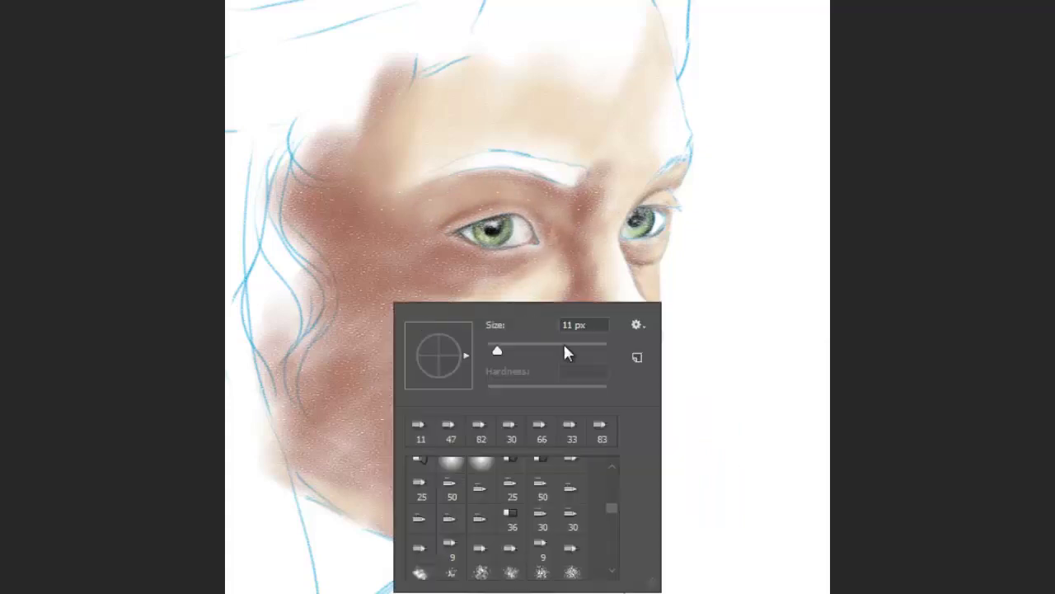
pyautogui.moveTo(497, 349); pyautogui.dragTo(565, 349)
pyautogui.press('Return')
pyautogui.moveTo(468, 305)
pyautogui.mouseDown()
pyautogui.moveTo(410, 349)
pyautogui.moveTo(349, 341)
pyautogui.moveTo(327, 436)
pyautogui.moveTo(493, 422)
pyautogui.moveTo(434, 483)
pyautogui.moveTo(455, 393)
pyautogui.mouseUp()
pyautogui.moveTo(439, 320)
pyautogui.mouseDown()
pyautogui.moveTo(483, 377)
pyautogui.moveTo(489, 467)
pyautogui.moveTo(467, 518)
pyautogui.moveTo(384, 468)
pyautogui.moveTo(355, 400)
pyautogui.moveTo(448, 288)
pyautogui.moveTo(351, 173)
pyautogui.moveTo(378, 182)
pyautogui.moveTo(447, 78)
pyautogui.mouseUp()
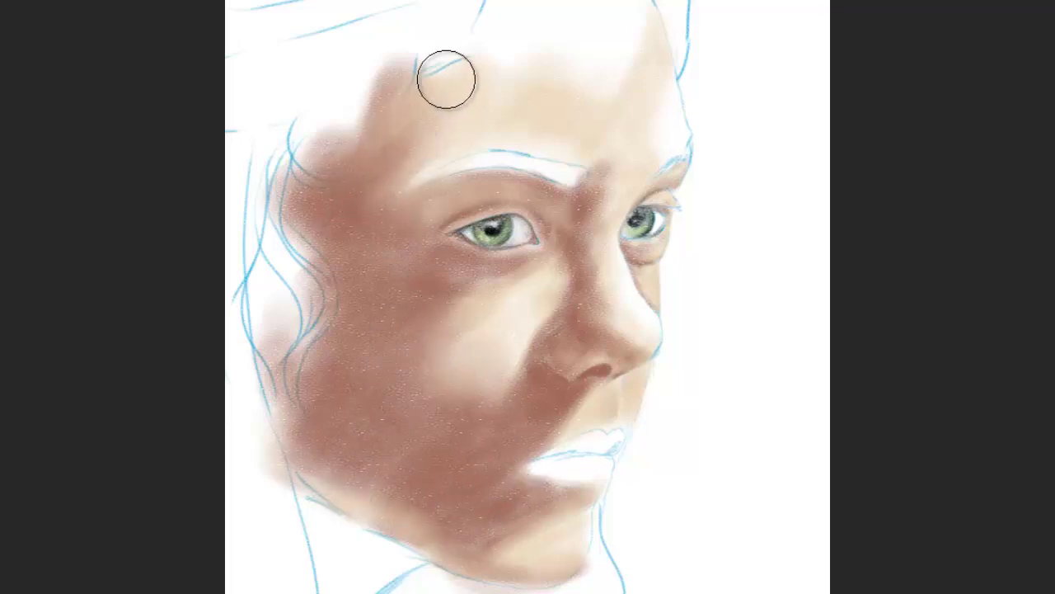
# - Zoom in on the mouth and chin
pyautogui.scroll(3, 615, 156)
pyautogui.rightClick(618, 160)
pyautogui.press('Escape')
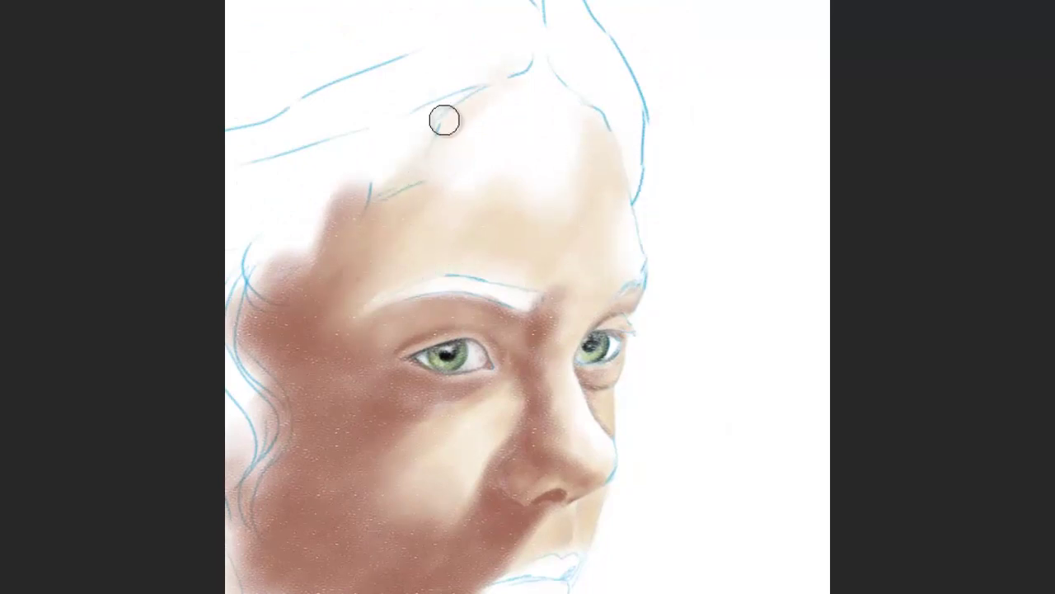
pyautogui.moveTo(506, 47); pyautogui.dragTo(666, 288)
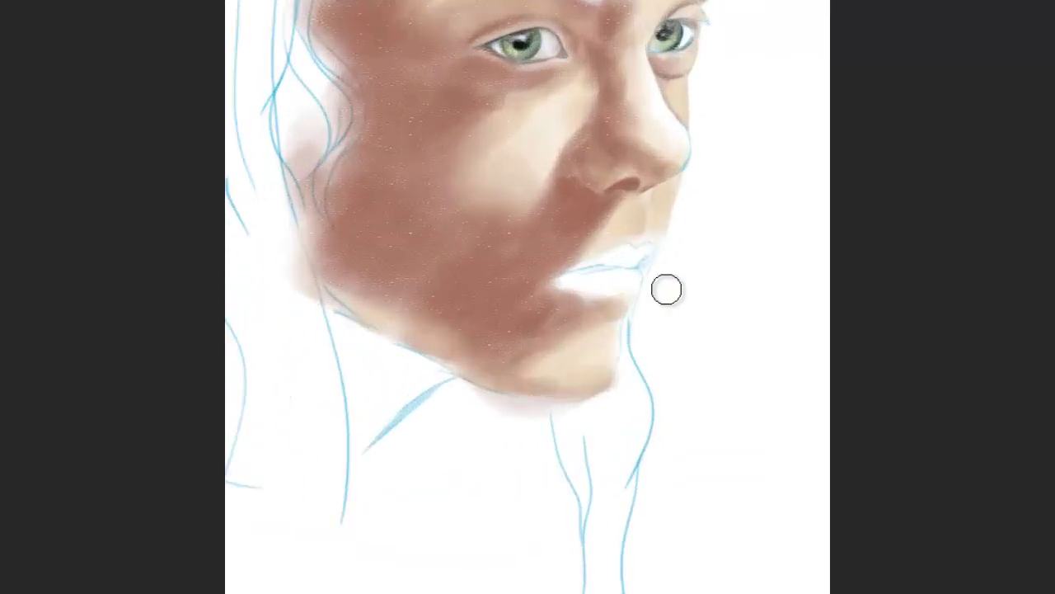
# - Enlarge the brush and softly blend the skin just below the lower lip
pyautogui.rightClick(666, 288)
pyautogui.click(632, 245)
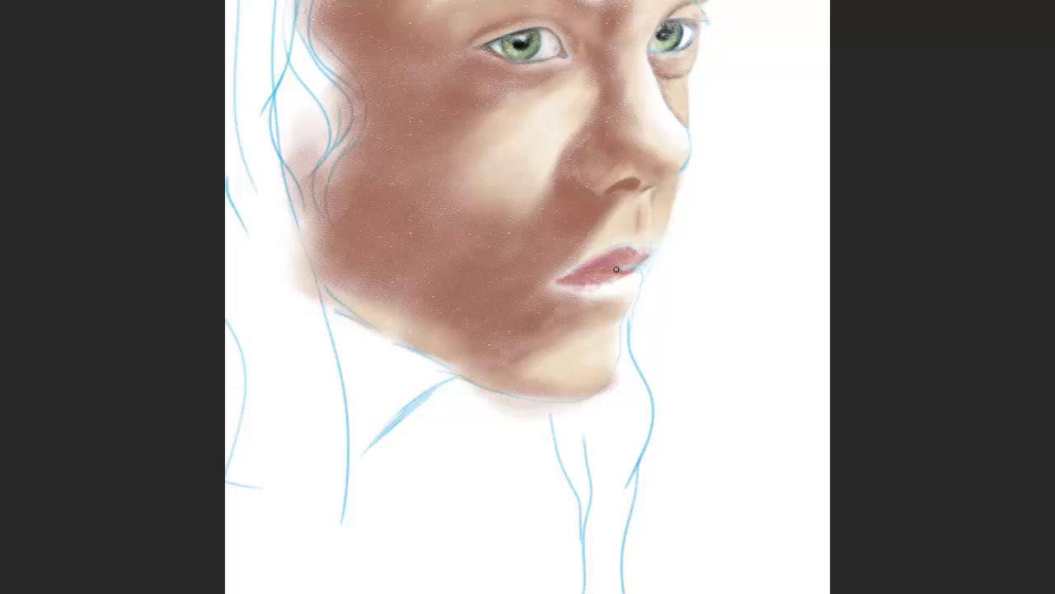
pyautogui.rightClick(634, 276)
pyautogui.press('Return')
pyautogui.rightClick(678, 275)
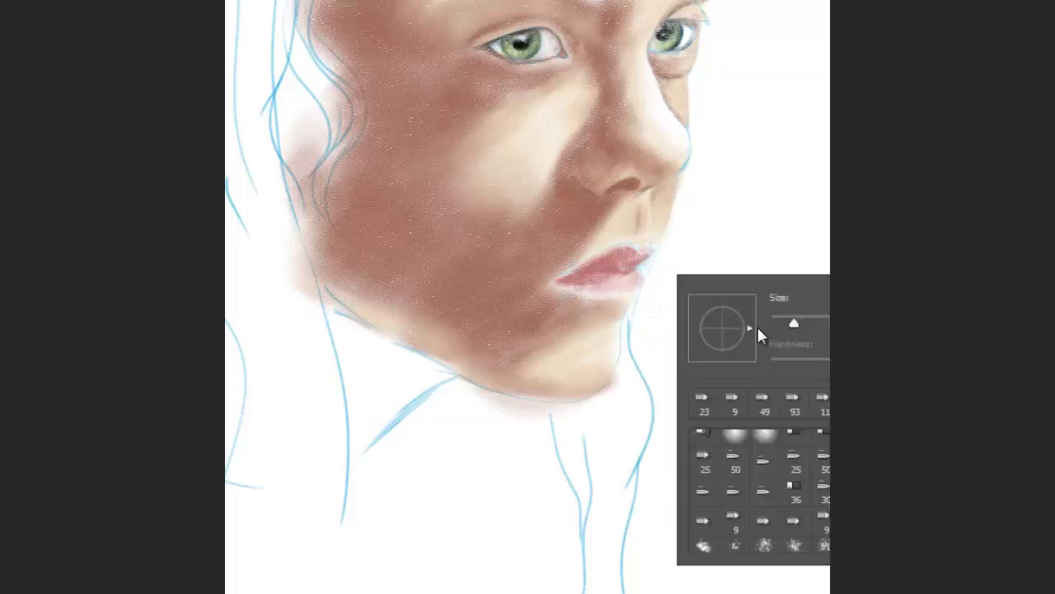
pyautogui.press('Return')
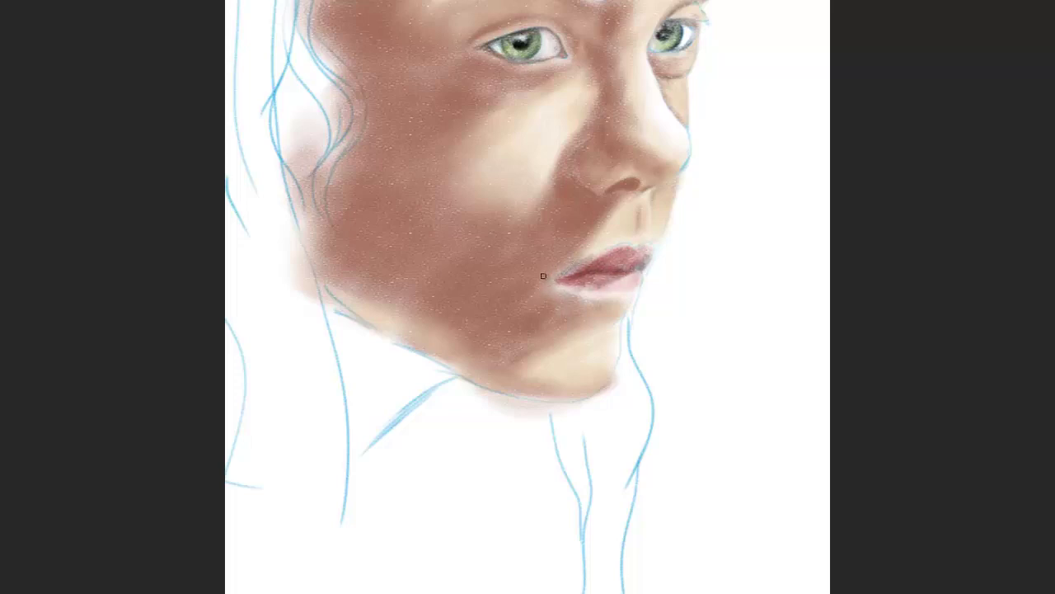
pyautogui.moveTo(543, 276); pyautogui.dragTo(582, 304)
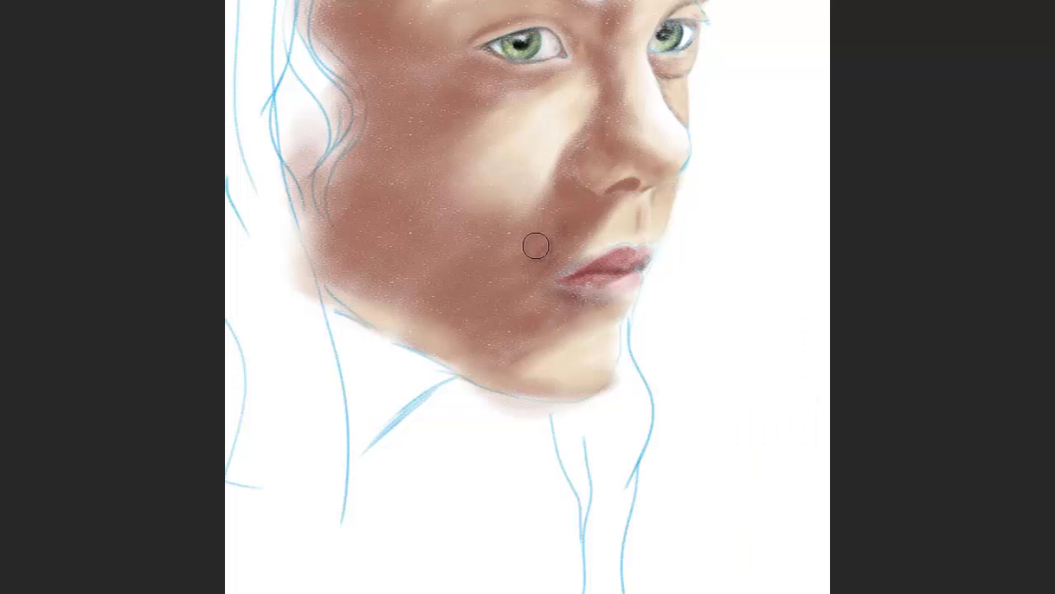
pyautogui.rightClick(663, 178)
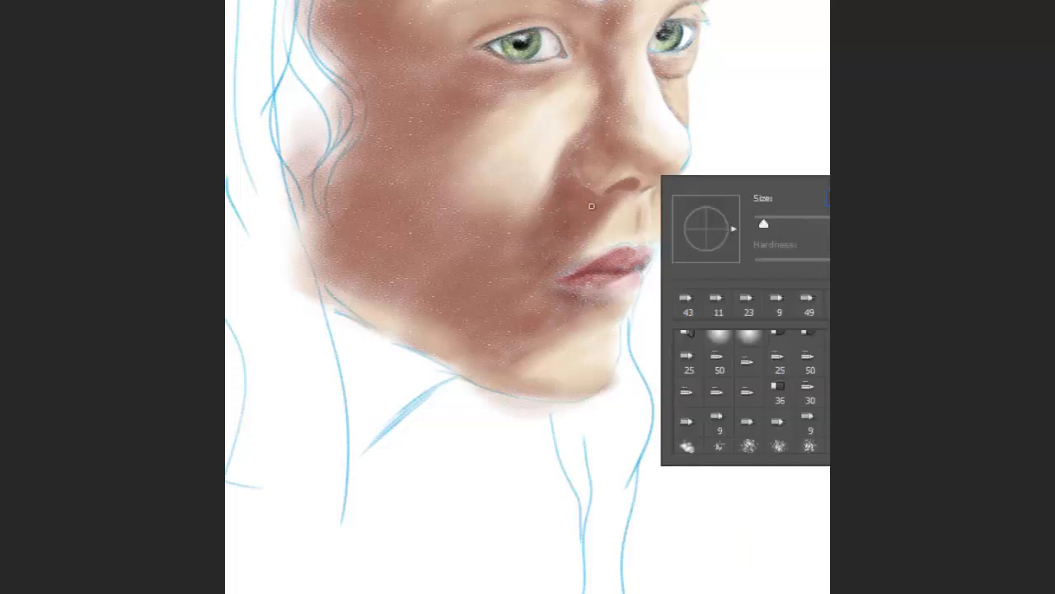
pyautogui.press('Return')
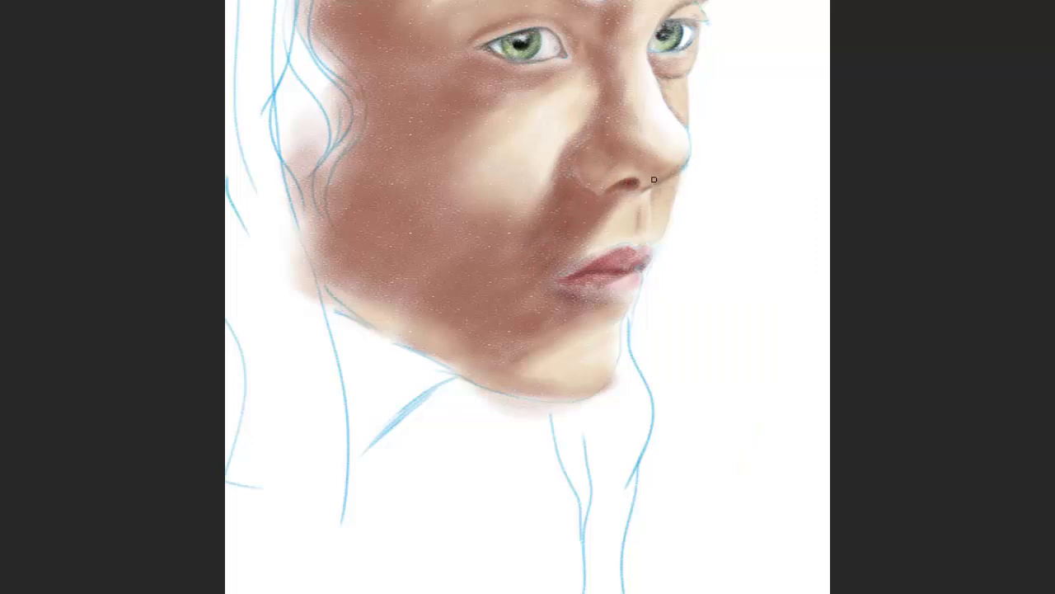
# - Fill the neck below the jaw with beige and shade its left side brown
pyautogui.moveTo(605, 122); pyautogui.dragTo(581, 160)
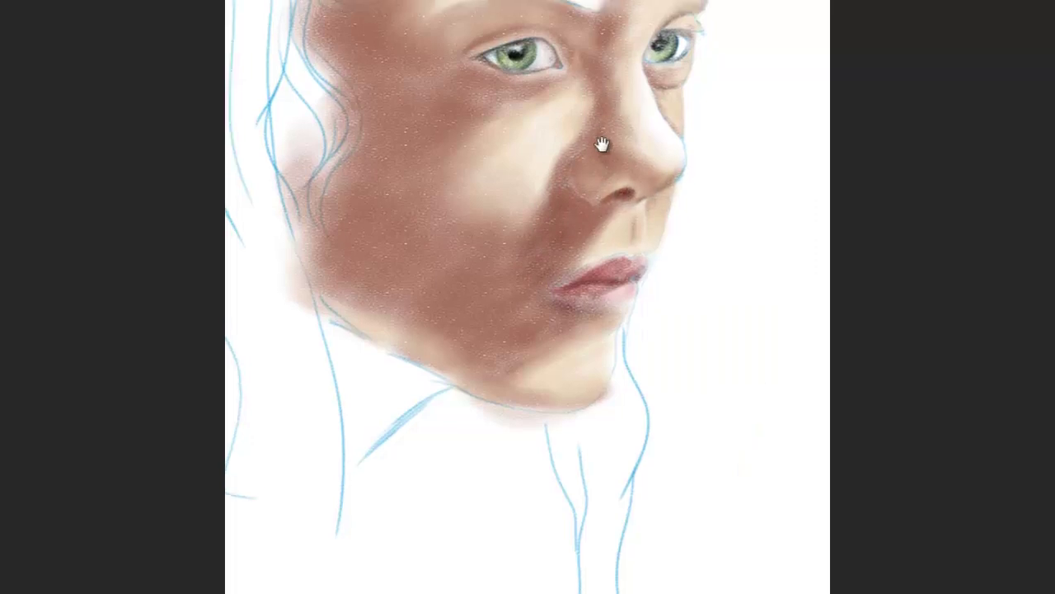
pyautogui.rightClick(681, 298)
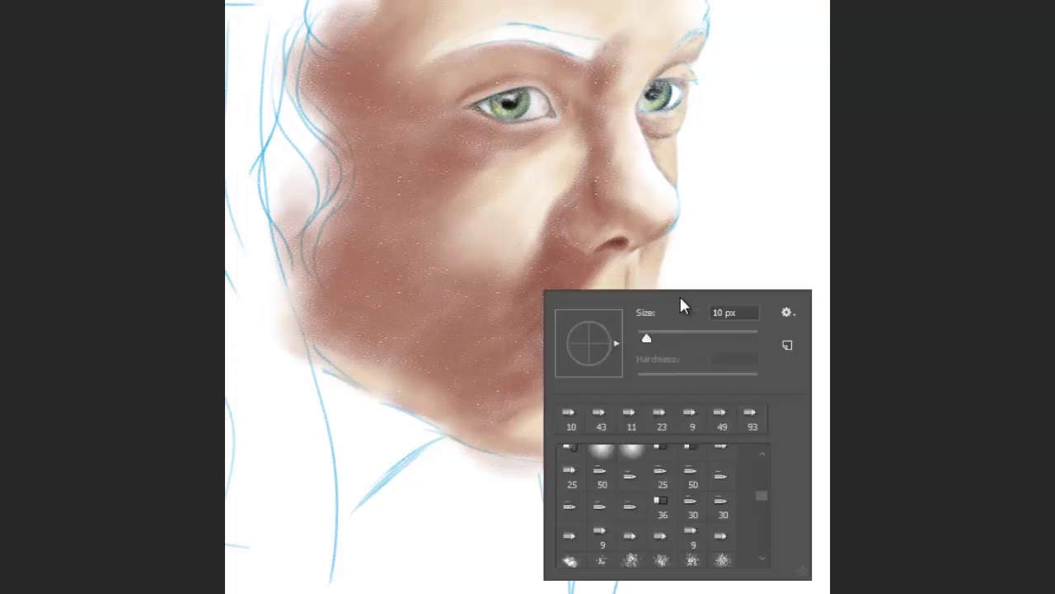
pyautogui.press('Return')
pyautogui.press('Return')
pyautogui.press('Return')
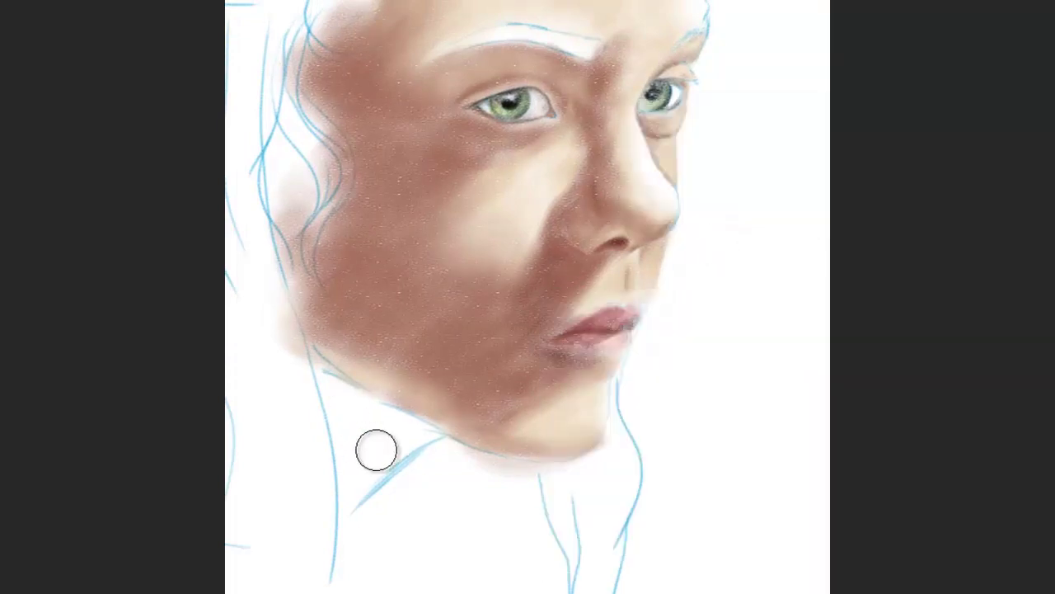
pyautogui.moveTo(421, 437)
pyautogui.mouseDown()
pyautogui.moveTo(361, 453)
pyautogui.moveTo(355, 440)
pyautogui.moveTo(359, 487)
pyautogui.mouseUp()
pyautogui.moveTo(326, 407)
pyautogui.mouseDown()
pyautogui.moveTo(348, 393)
pyautogui.moveTo(318, 379)
pyautogui.moveTo(343, 516)
pyautogui.moveTo(406, 455)
pyautogui.mouseUp()
# - Paint a brown eyebrow, defining its left end, then zoom out to view the head
pyautogui.scroll(2, 711, 282)
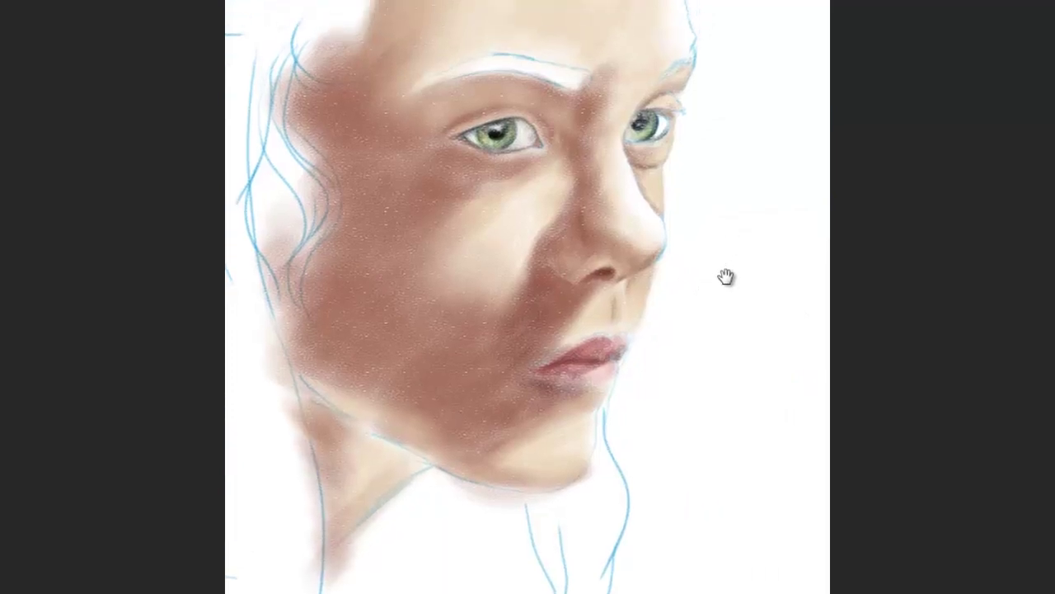
pyautogui.scroll(2, 726, 278)
pyautogui.rightClick(643, 24)
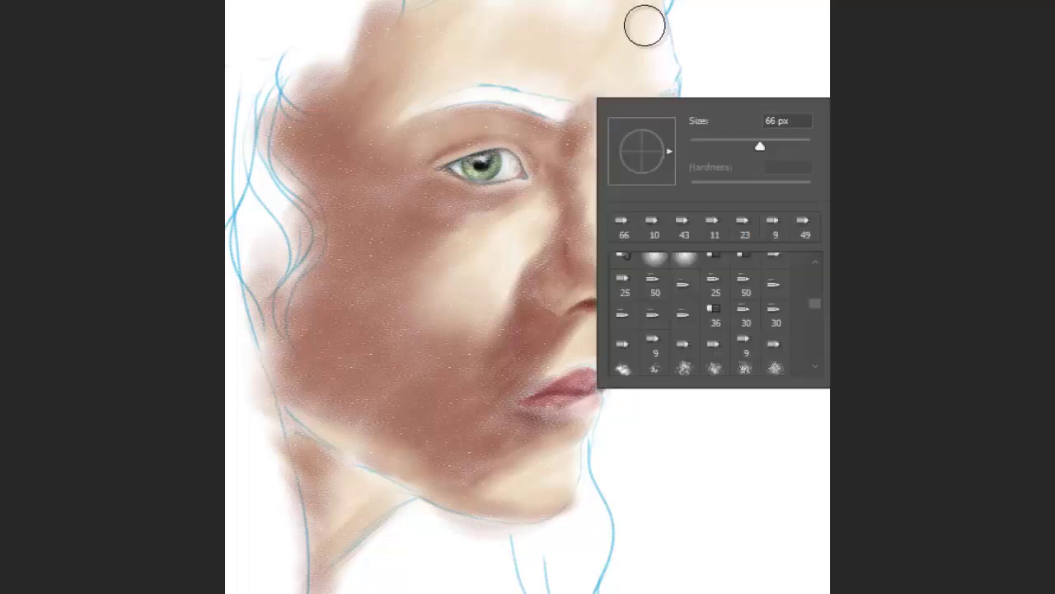
pyautogui.press('Return')
pyautogui.moveTo(402, 121); pyautogui.dragTo(433, 110)
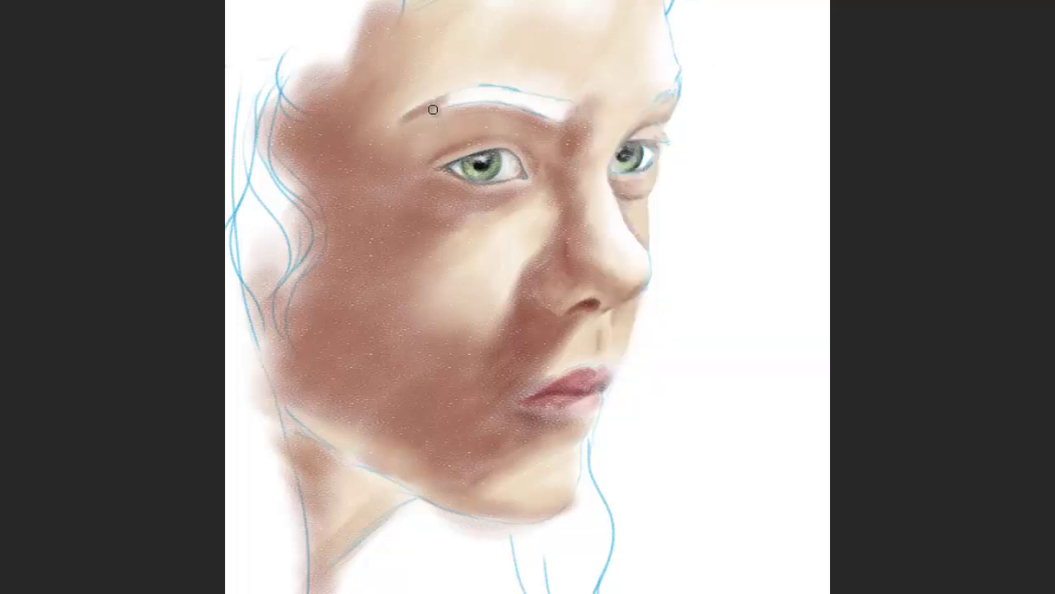
pyautogui.moveTo(497, 90); pyautogui.dragTo(557, 109)
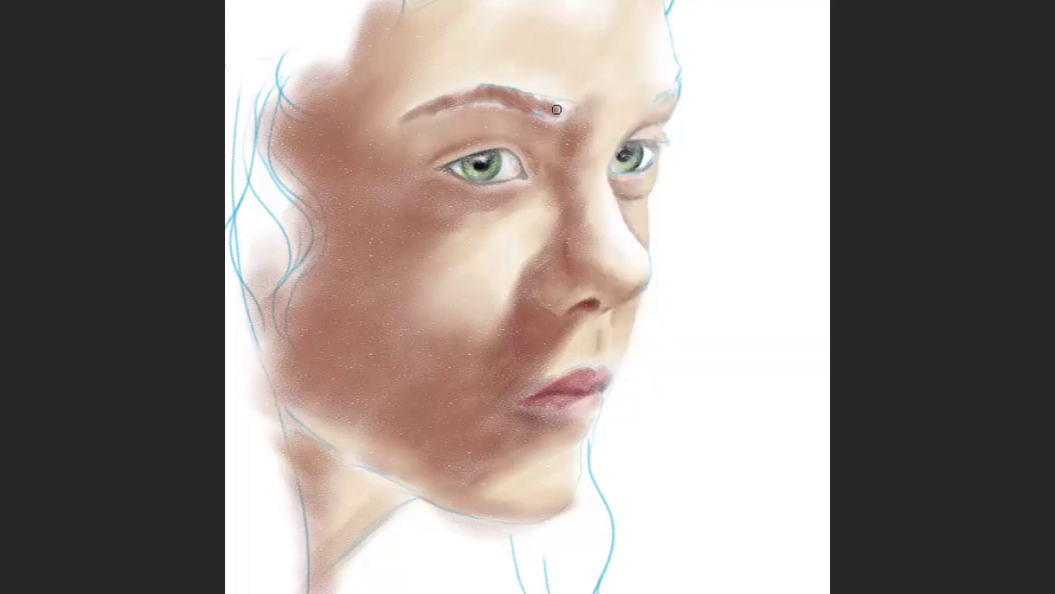
pyautogui.moveTo(474, 104); pyautogui.dragTo(400, 120)
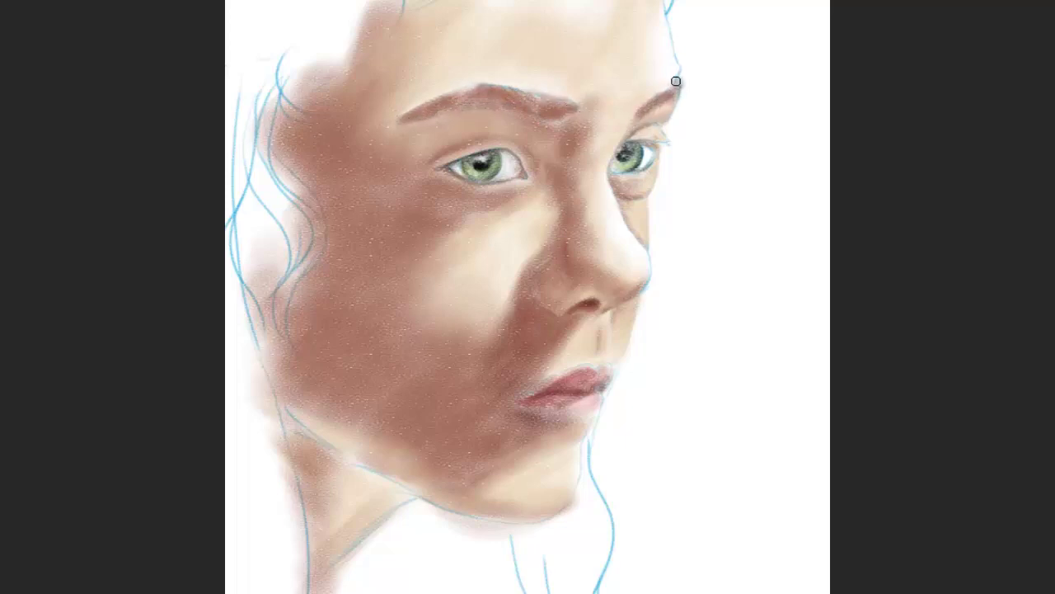
pyautogui.rightClick(498, 131)
pyautogui.press('Return')
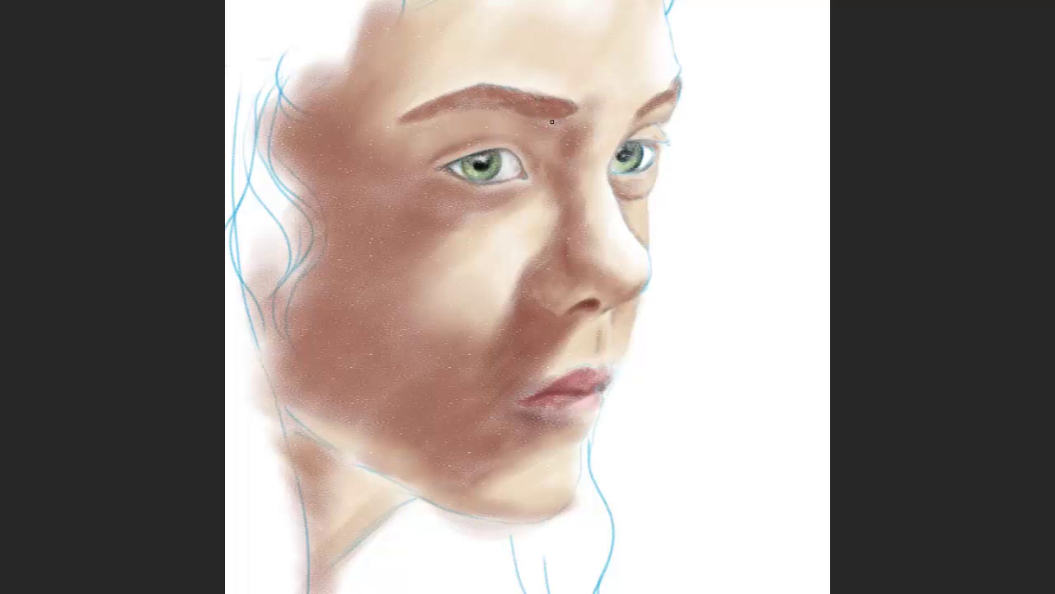
pyautogui.press('-')
pyautogui.press('-')
# - Zoom back in and darken the neck under the jaw with a large brown brush
pyautogui.press('+')
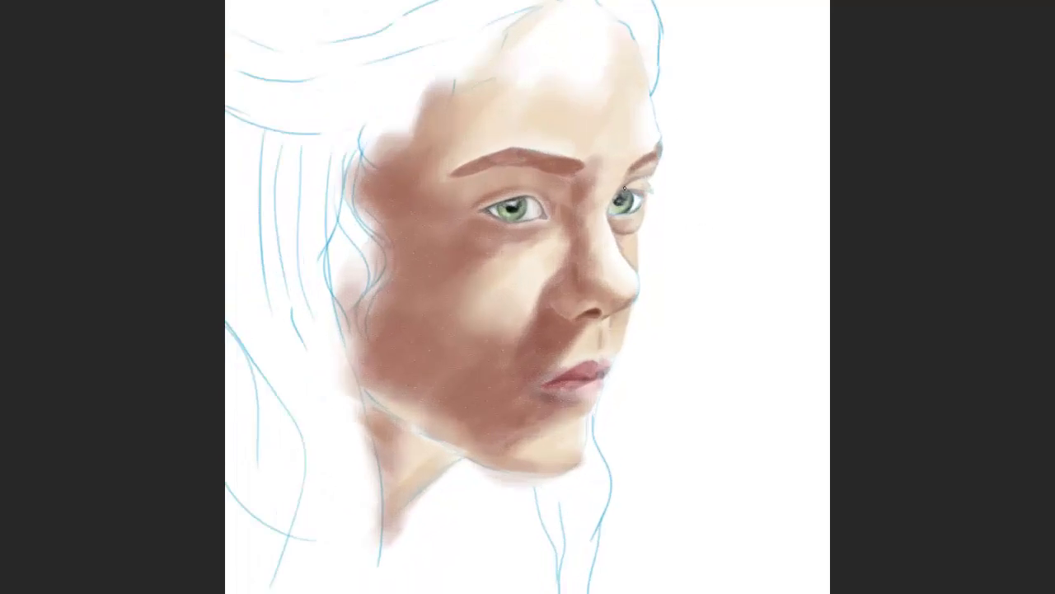
pyautogui.rightClick(400, 393)
pyautogui.press('Return')
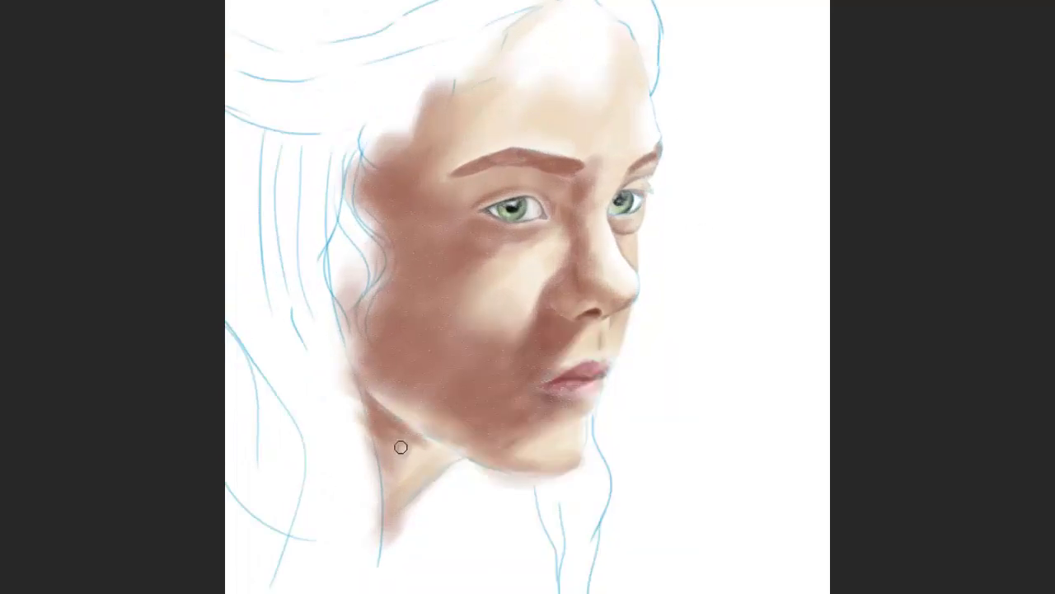
pyautogui.rightClick(371, 440)
pyautogui.press('Return')
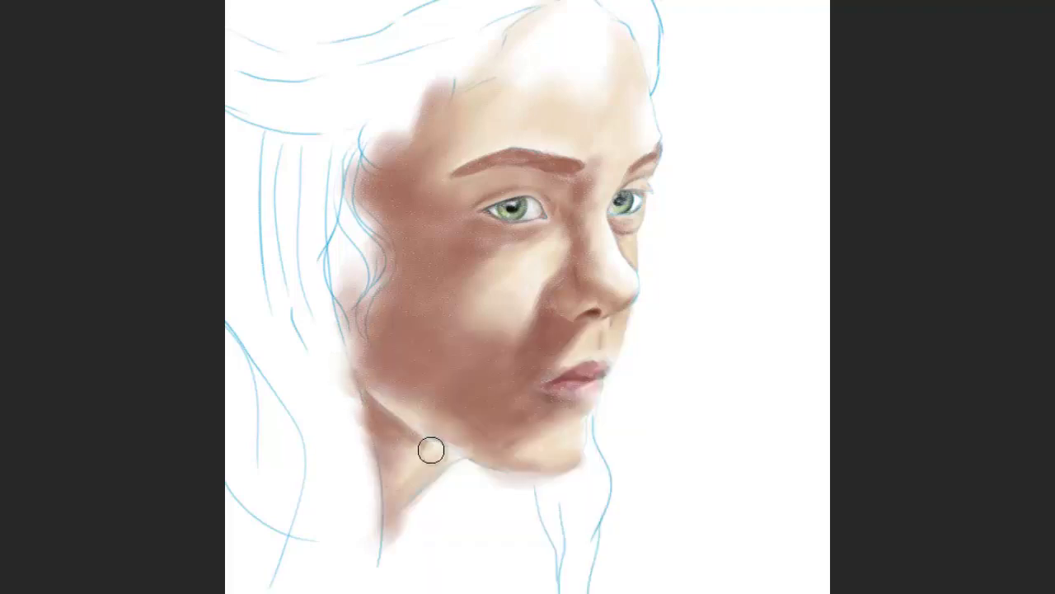
pyautogui.moveTo(358, 404)
pyautogui.mouseDown()
pyautogui.moveTo(410, 461)
pyautogui.moveTo(379, 499)
pyautogui.mouseUp()
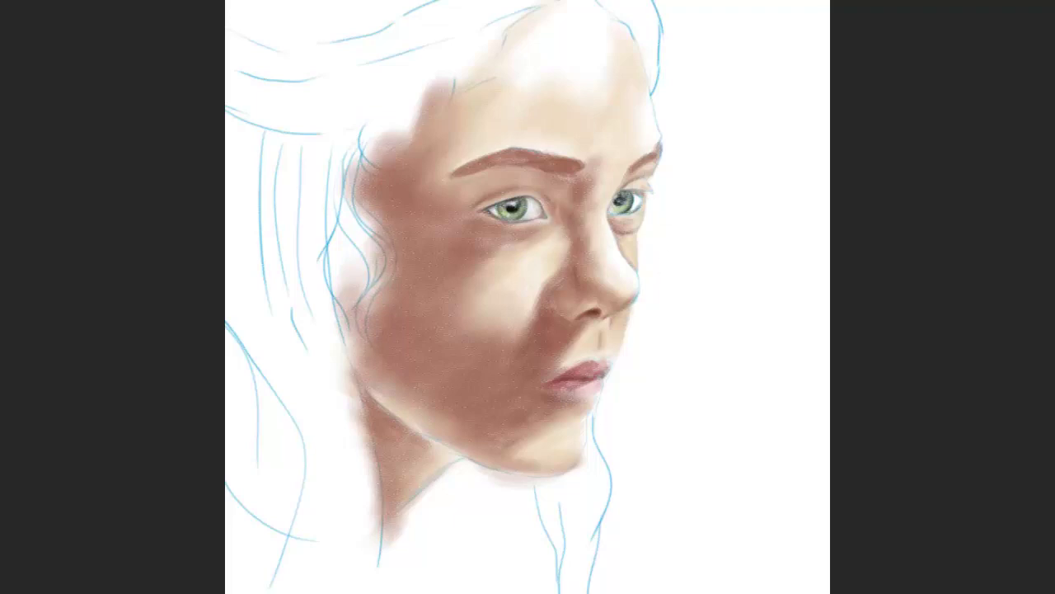
pyautogui.rightClick(566, 189)
pyautogui.press('Return')
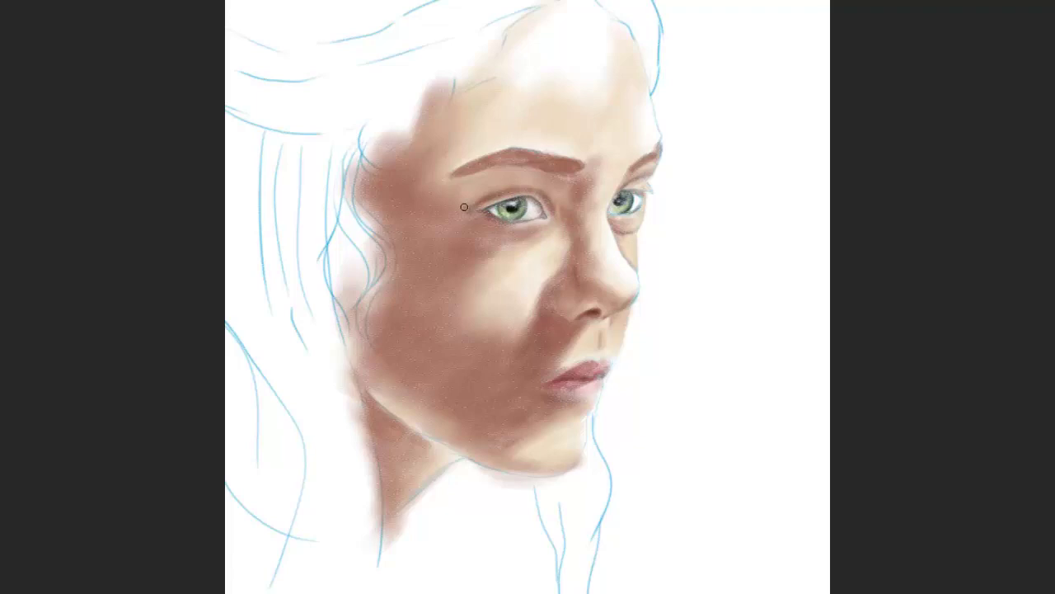
# - Darken the skin under the nose with a larger brush, then set the brush to 41 px
pyautogui.rightClick(595, 175)
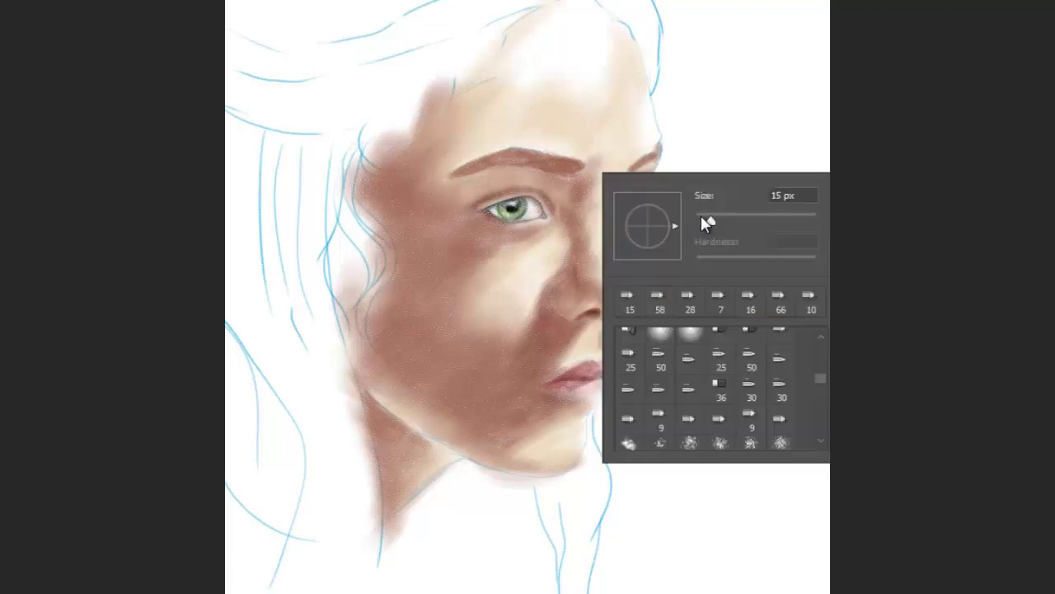
pyautogui.click(505, 192)
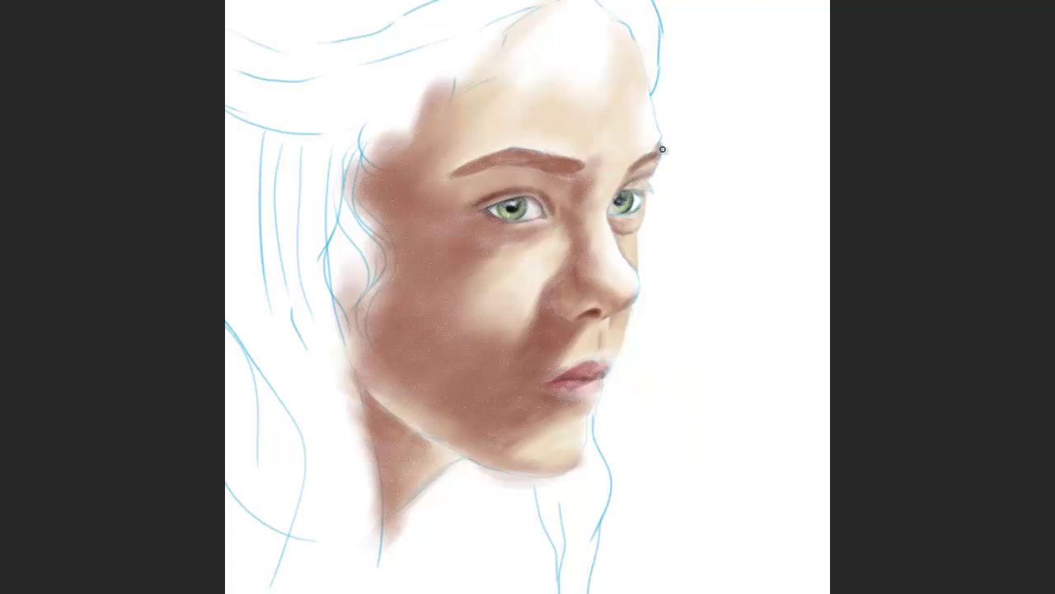
pyautogui.rightClick(592, 312)
pyautogui.click(563, 322)
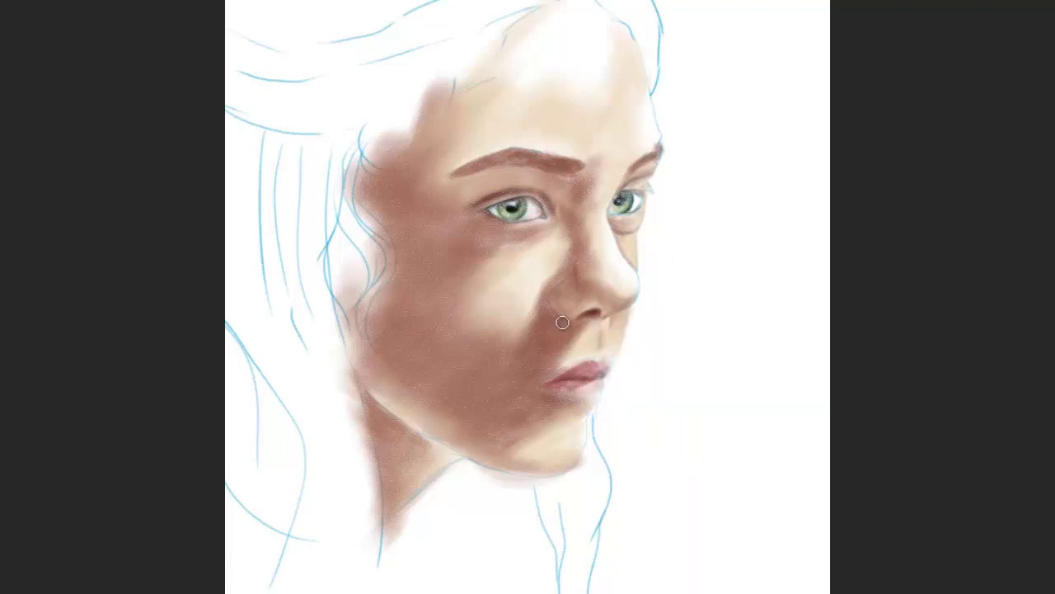
pyautogui.moveTo(571, 324); pyautogui.dragTo(552, 332)
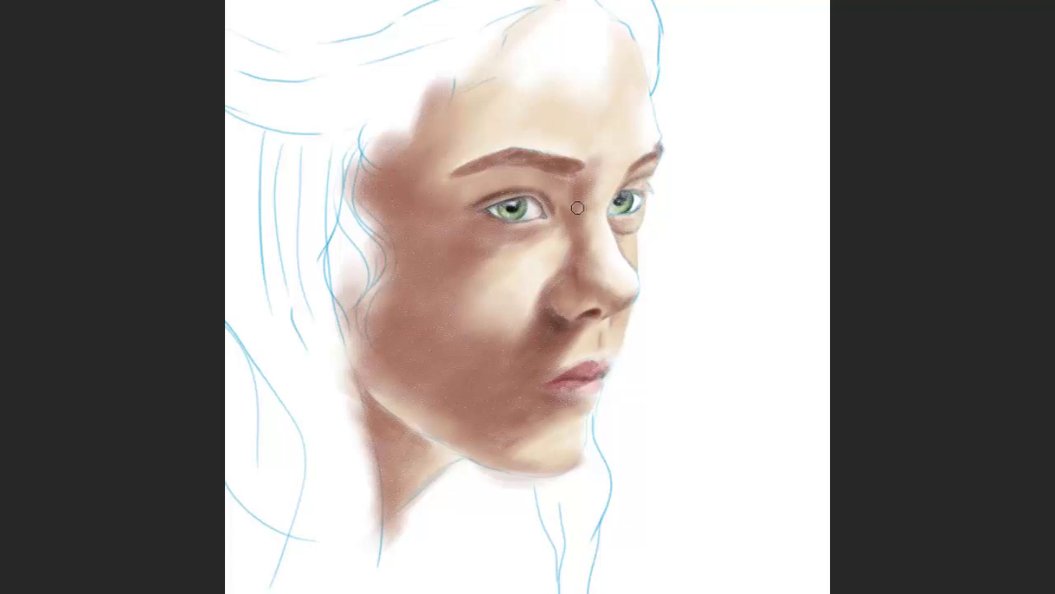
pyautogui.rightClick(523, 341)
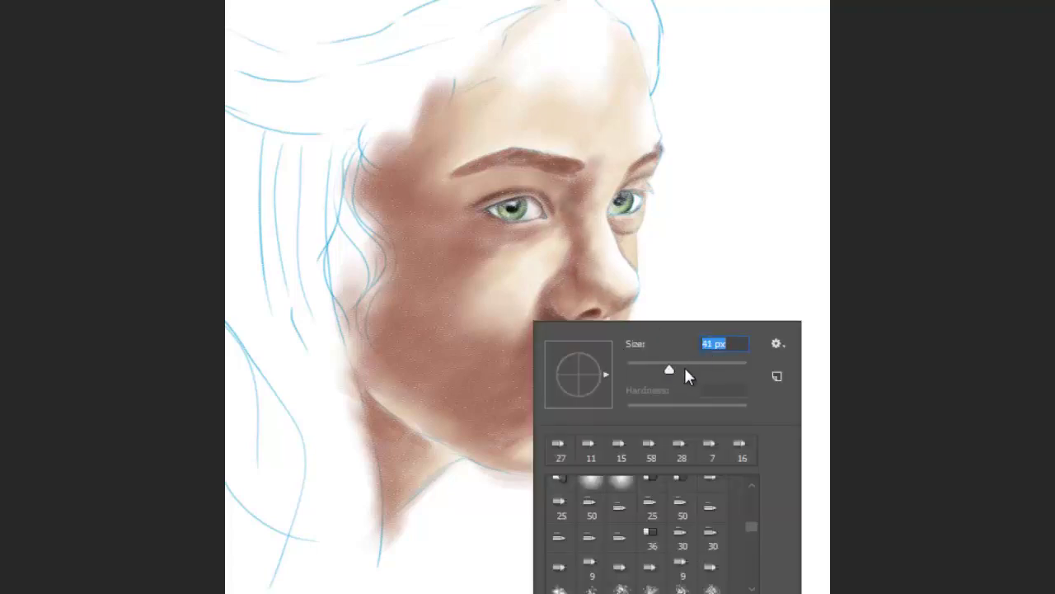
pyautogui.press('Return')
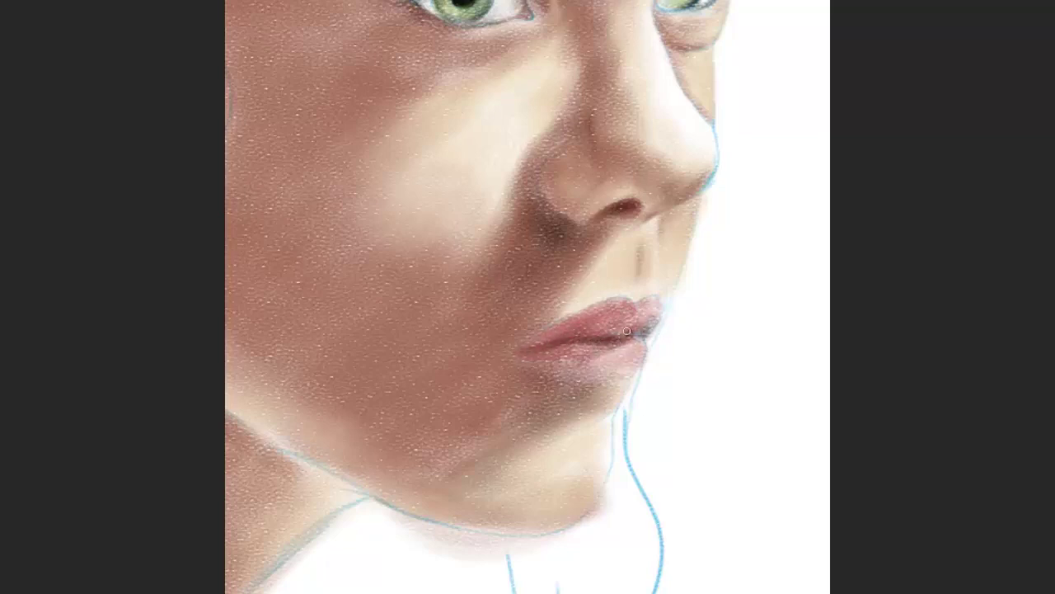
# - Add faint dark strokes along the lower lip corner, then fit the whole canvas with Ctrl+0
pyautogui.moveTo(516, 355)
pyautogui.mouseDown()
pyautogui.moveTo(565, 320)
pyautogui.moveTo(585, 331)
pyautogui.mouseUp()
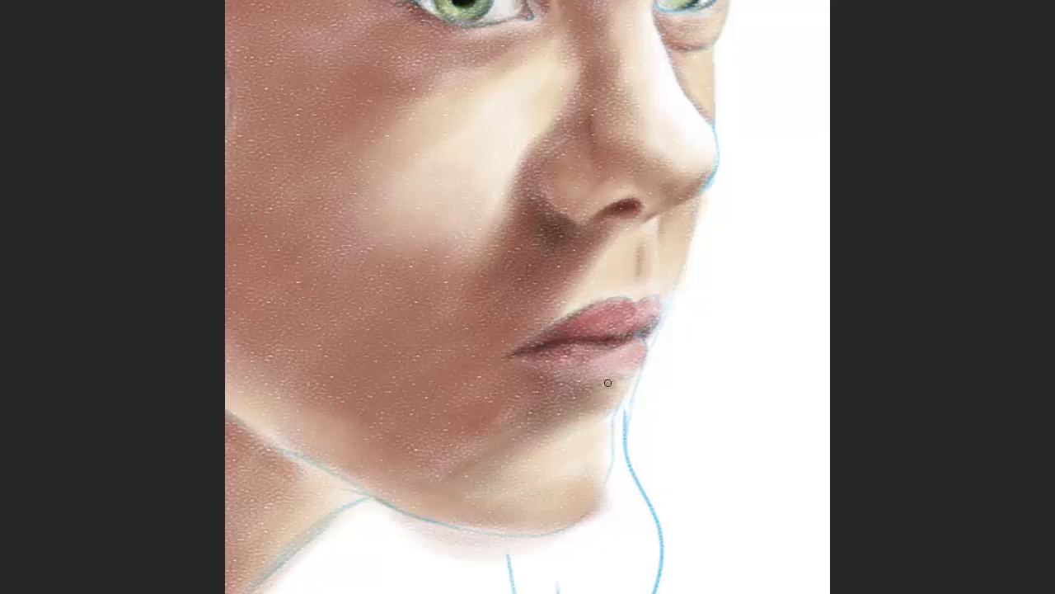
pyautogui.moveTo(608, 382); pyautogui.dragTo(620, 385)
pyautogui.rightClick(529, 335)
pyautogui.press('Escape')
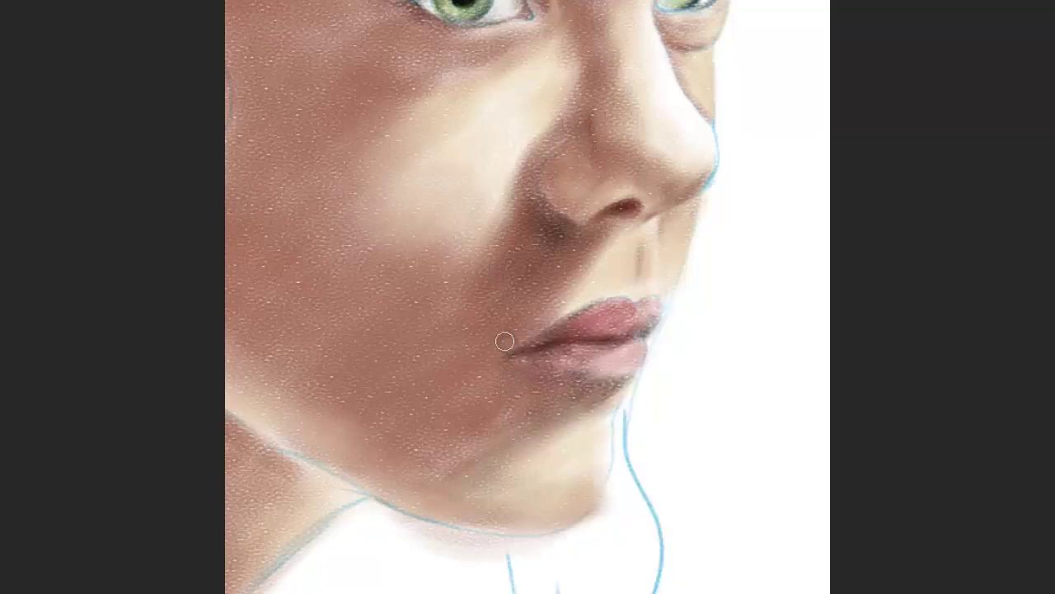
pyautogui.hotkey('ctrl', '0')
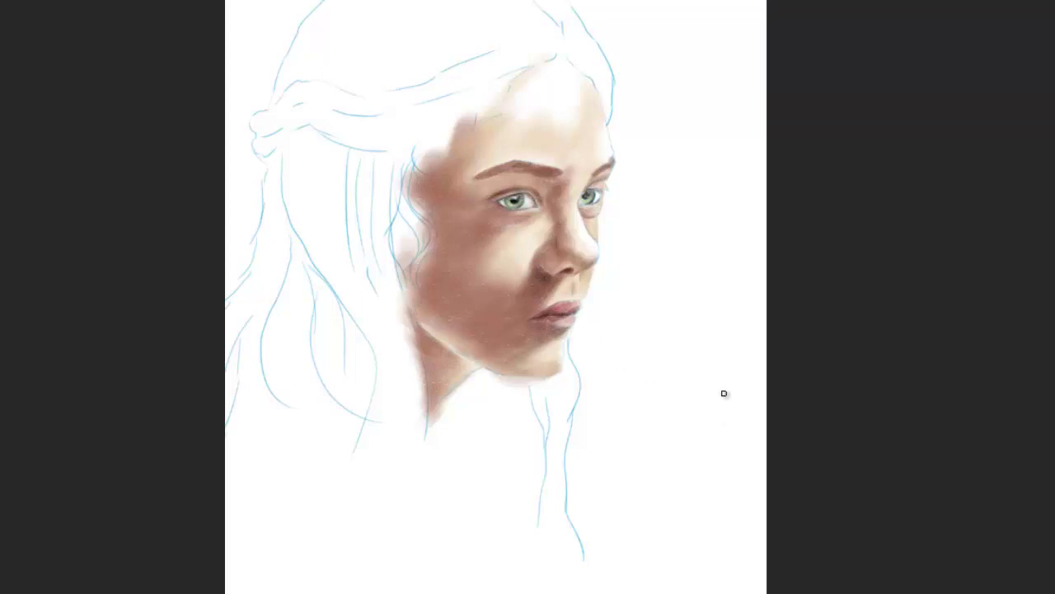
pyautogui.rightClick(575, 260)
pyautogui.press('Escape')
pyautogui.rightClick(500, 294)
pyautogui.press('Escape')
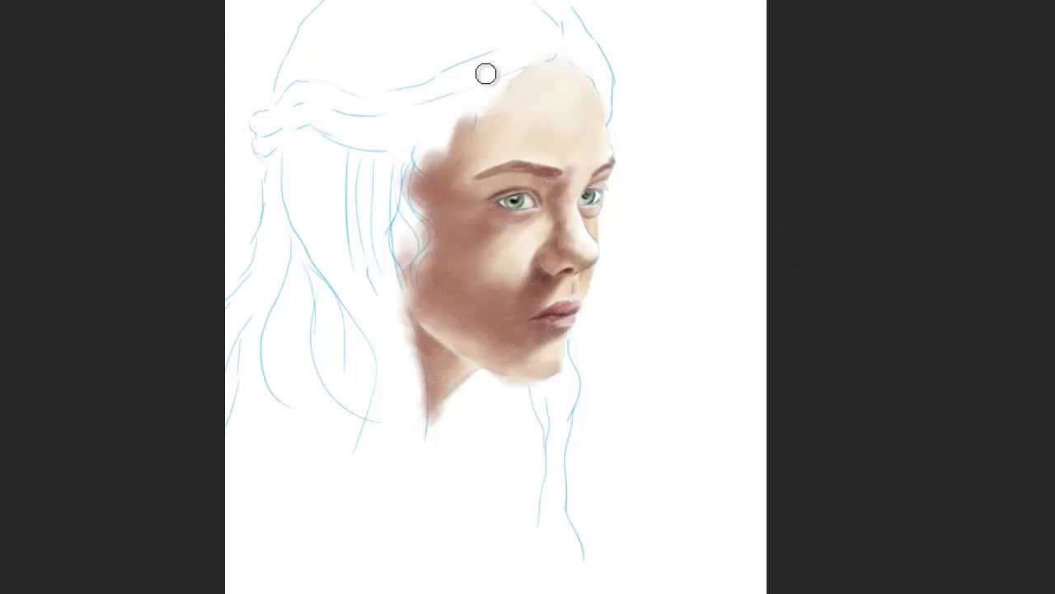
# - Paint yellow on the hair above the forehead and left strands, undoing a stray green stroke
pyautogui.moveTo(486, 73)
pyautogui.mouseDown()
pyautogui.moveTo(527, 61)
pyautogui.moveTo(500, 69)
pyautogui.moveTo(473, 118)
pyautogui.moveTo(449, 119)
pyautogui.mouseUp()
pyautogui.moveTo(450, 80); pyautogui.dragTo(549, 50)
pyautogui.moveTo(495, 77)
pyautogui.mouseDown()
pyautogui.moveTo(536, 50)
pyautogui.moveTo(407, 127)
pyautogui.moveTo(480, 111)
pyautogui.moveTo(395, 186)
pyautogui.moveTo(418, 217)
pyautogui.moveTo(395, 271)
pyautogui.moveTo(419, 445)
pyautogui.mouseUp()
pyautogui.moveTo(364, 256)
pyautogui.mouseDown()
pyautogui.moveTo(354, 176)
pyautogui.moveTo(377, 165)
pyautogui.moveTo(306, 160)
pyautogui.mouseUp()
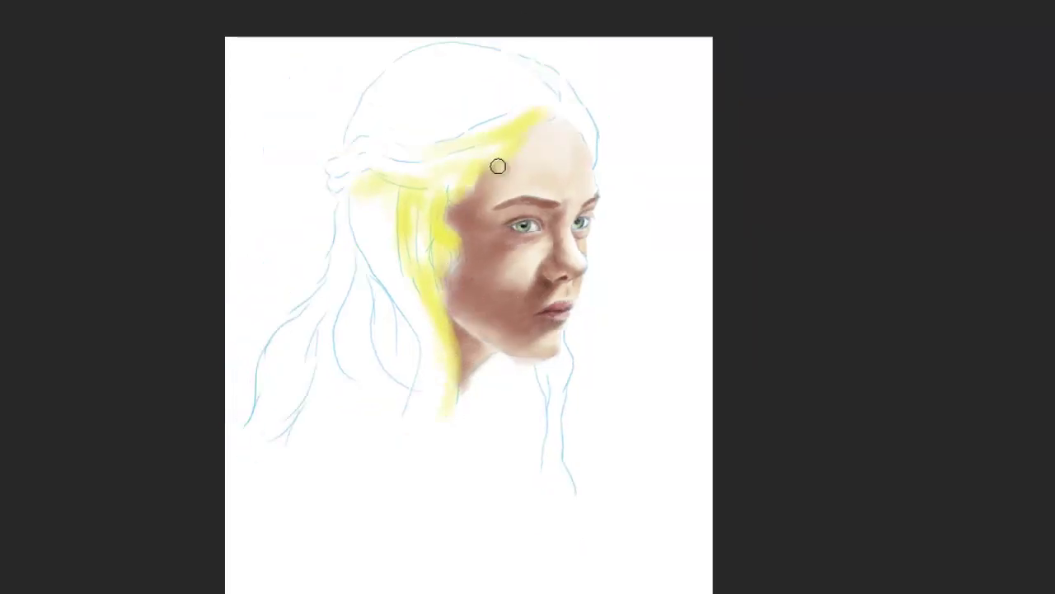
pyautogui.rightClick(478, 118)
pyautogui.moveTo(401, 167); pyautogui.dragTo(375, 132)
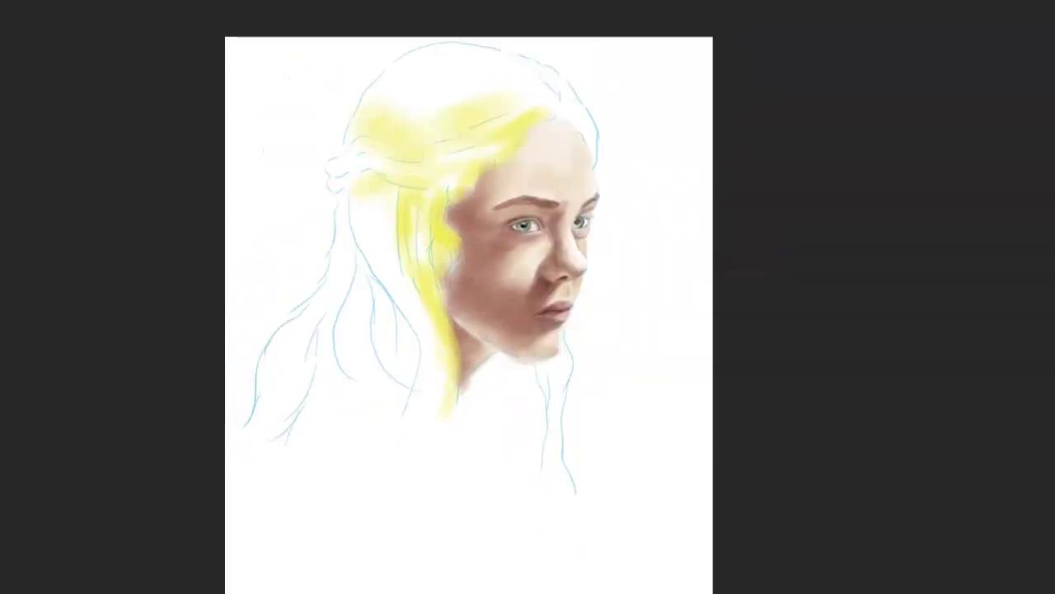
pyautogui.moveTo(516, 116); pyautogui.dragTo(495, 103)
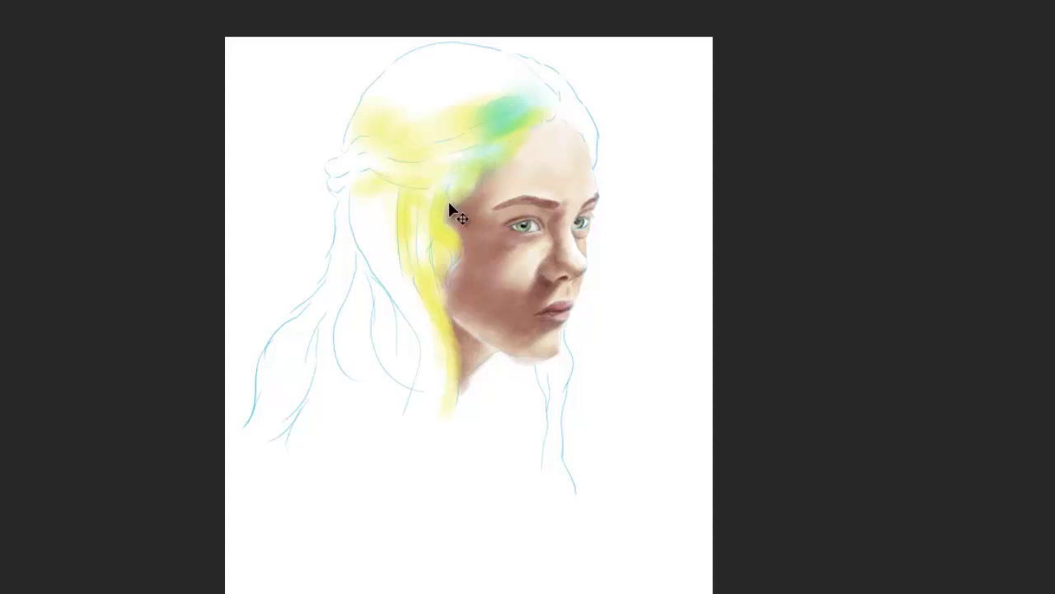
pyautogui.hotkey('ctrl', 'z')
pyautogui.hotkey('ctrl', 'z')
pyautogui.hotkey('ctrl', 'z')
pyautogui.hotkey('ctrl', 'z')
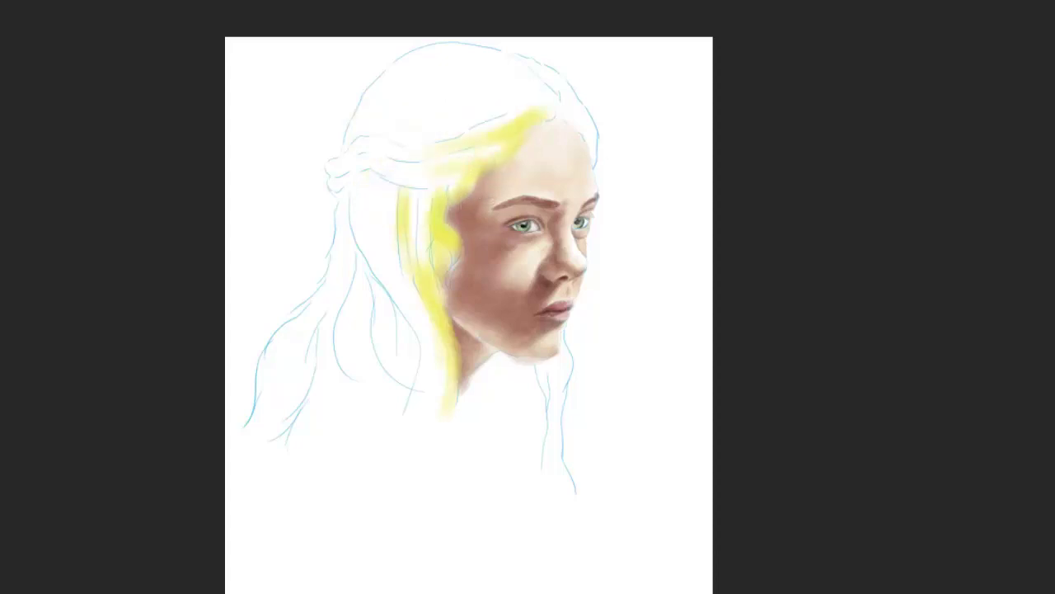
# - Lay peach underpaint over the strand beside the face and the left hair
pyautogui.moveTo(419, 247); pyautogui.dragTo(414, 264)
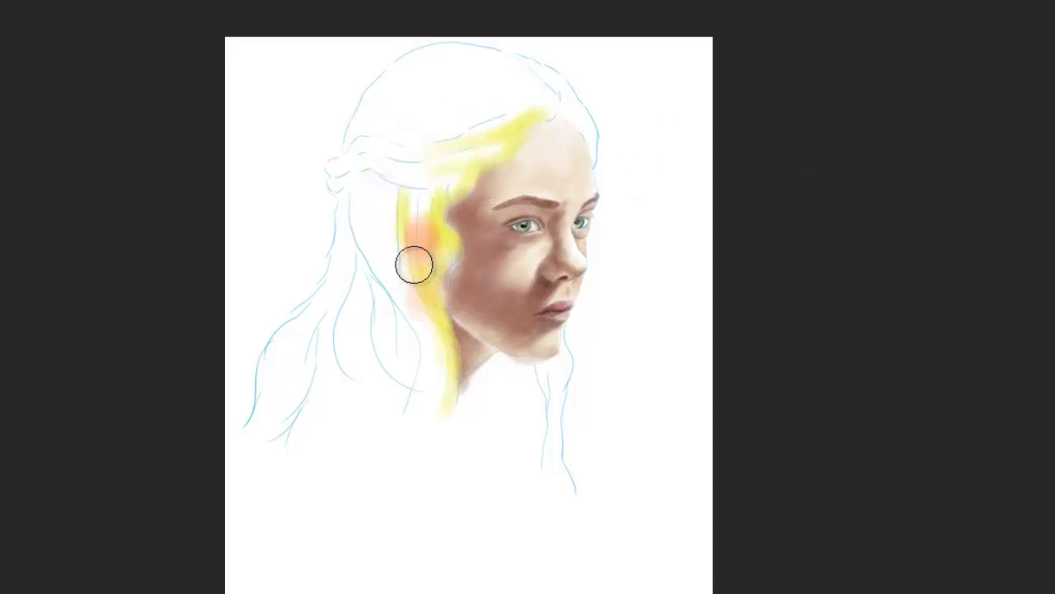
pyautogui.moveTo(417, 181)
pyautogui.mouseDown()
pyautogui.moveTo(412, 209)
pyautogui.moveTo(438, 266)
pyautogui.moveTo(441, 218)
pyautogui.mouseUp()
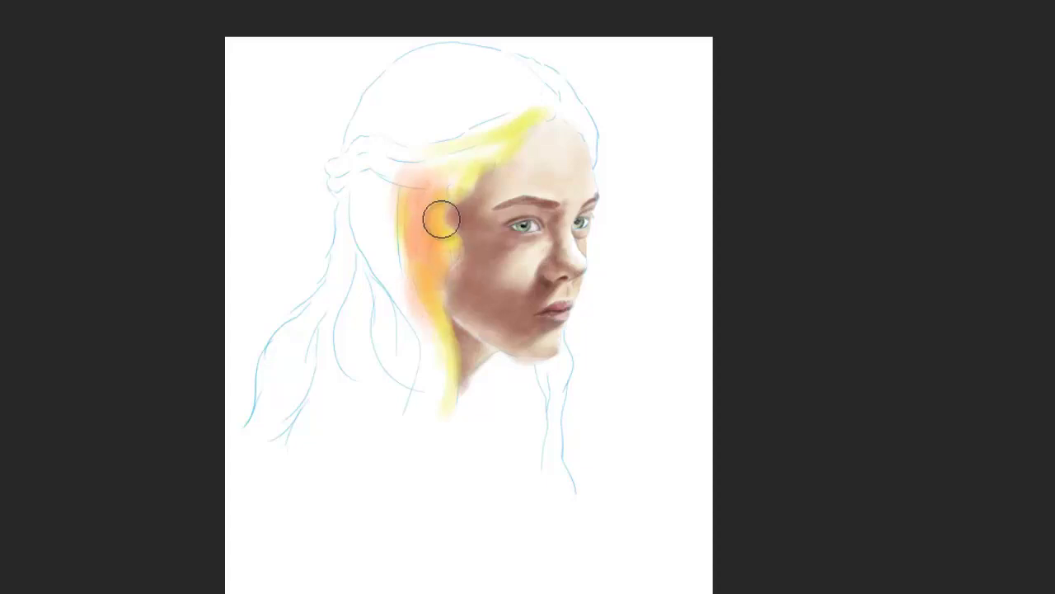
pyautogui.moveTo(379, 296)
pyautogui.mouseDown()
pyautogui.moveTo(370, 192)
pyautogui.moveTo(357, 273)
pyautogui.mouseUp()
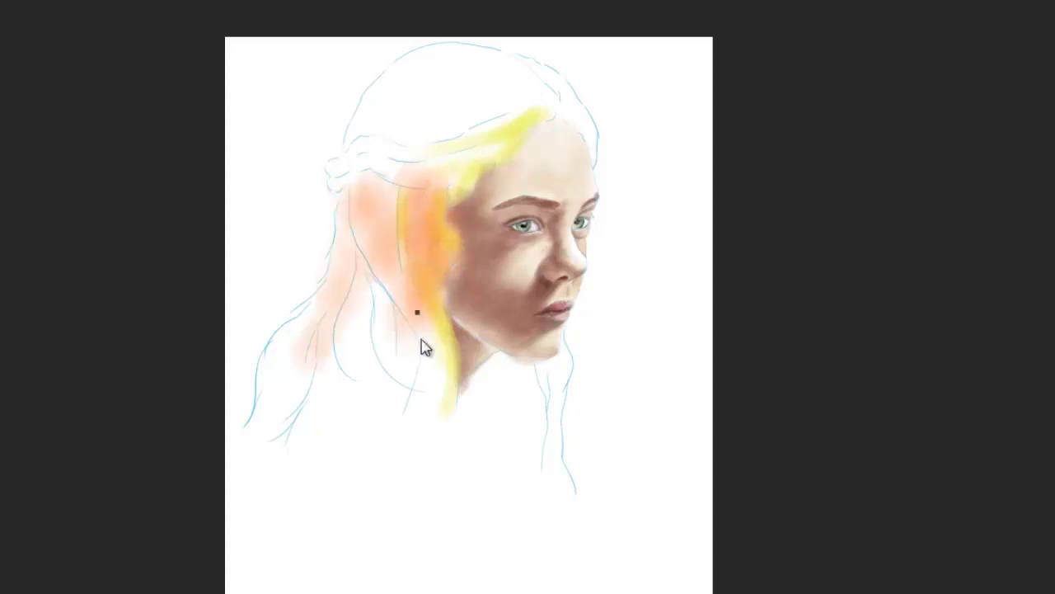
pyautogui.rightClick(417, 312)
pyautogui.press('Escape')
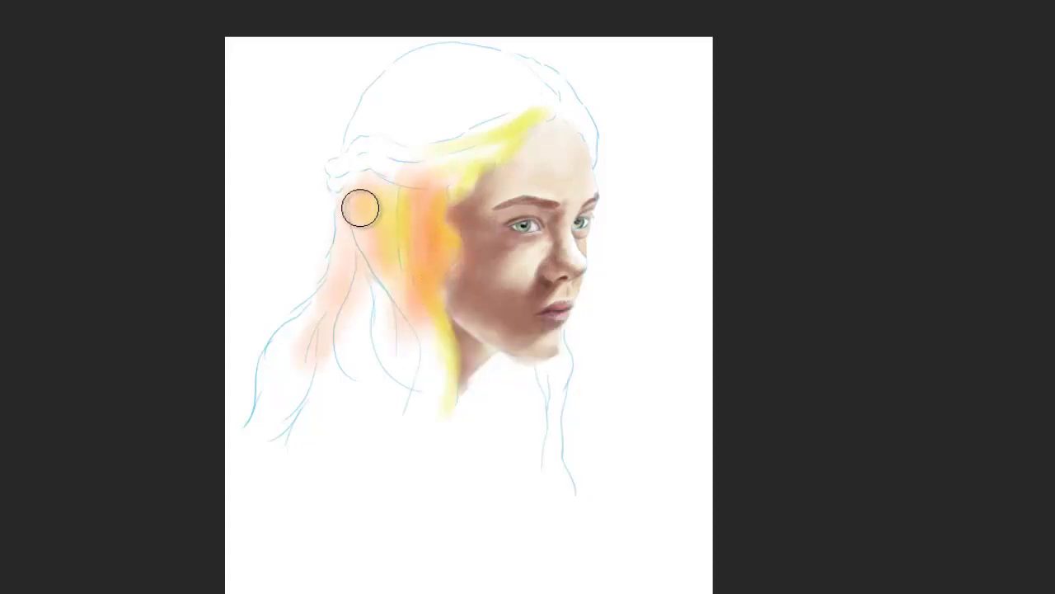
# - Paint bright yellow over the left strands, the neck strand and the orange temple patch
pyautogui.moveTo(360, 207)
pyautogui.mouseDown()
pyautogui.moveTo(426, 252)
pyautogui.moveTo(362, 299)
pyautogui.moveTo(354, 245)
pyautogui.moveTo(269, 359)
pyautogui.moveTo(337, 361)
pyautogui.mouseUp()
pyautogui.rightClick(652, 326)
pyautogui.press('Escape')
pyautogui.moveTo(564, 344)
pyautogui.mouseDown()
pyautogui.moveTo(545, 365)
pyautogui.moveTo(561, 342)
pyautogui.moveTo(512, 364)
pyautogui.moveTo(561, 363)
pyautogui.moveTo(563, 404)
pyautogui.moveTo(544, 393)
pyautogui.moveTo(555, 442)
pyautogui.mouseUp()
pyautogui.rightClick(504, 403)
pyautogui.press('Escape')
pyautogui.rightClick(534, 320)
pyautogui.press('Escape')
pyautogui.moveTo(563, 365)
pyautogui.mouseDown()
pyautogui.moveTo(549, 474)
pyautogui.moveTo(567, 477)
pyautogui.mouseUp()
pyautogui.moveTo(426, 199)
pyautogui.mouseDown()
pyautogui.moveTo(443, 215)
pyautogui.moveTo(448, 313)
pyautogui.mouseUp()
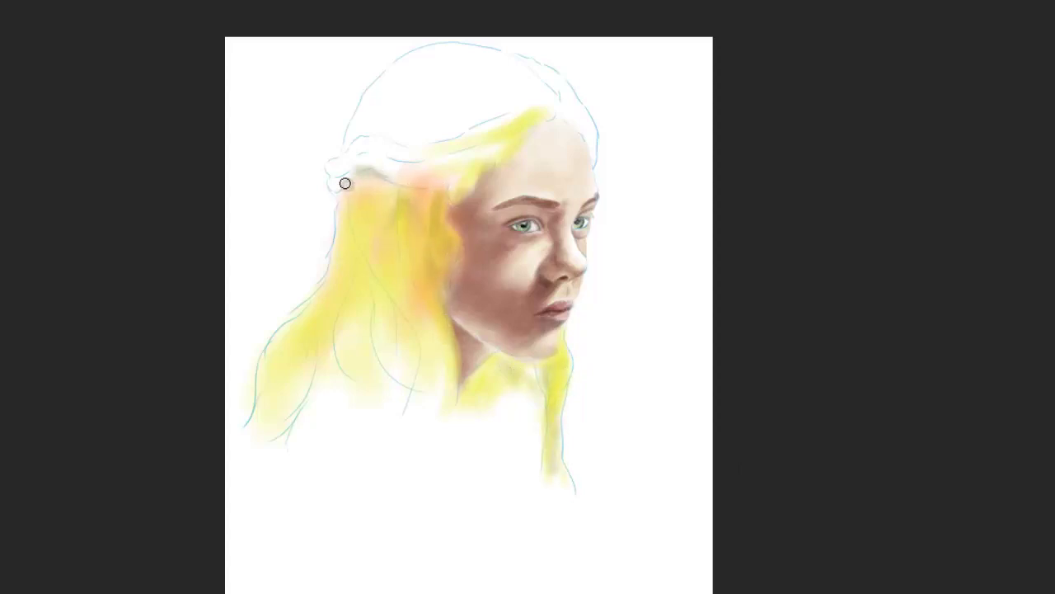
# - Deepen the yellow in the hair near the temple and beside the face
pyautogui.moveTo(344, 181)
pyautogui.mouseDown()
pyautogui.moveTo(412, 196)
pyautogui.moveTo(394, 209)
pyautogui.moveTo(366, 188)
pyautogui.mouseUp()
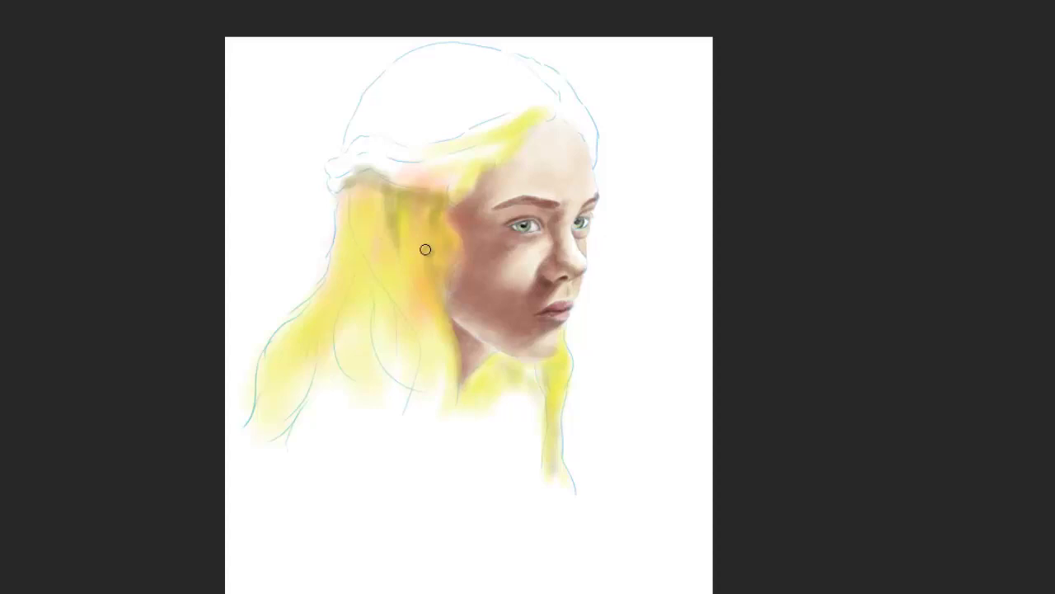
pyautogui.moveTo(346, 187); pyautogui.dragTo(380, 303)
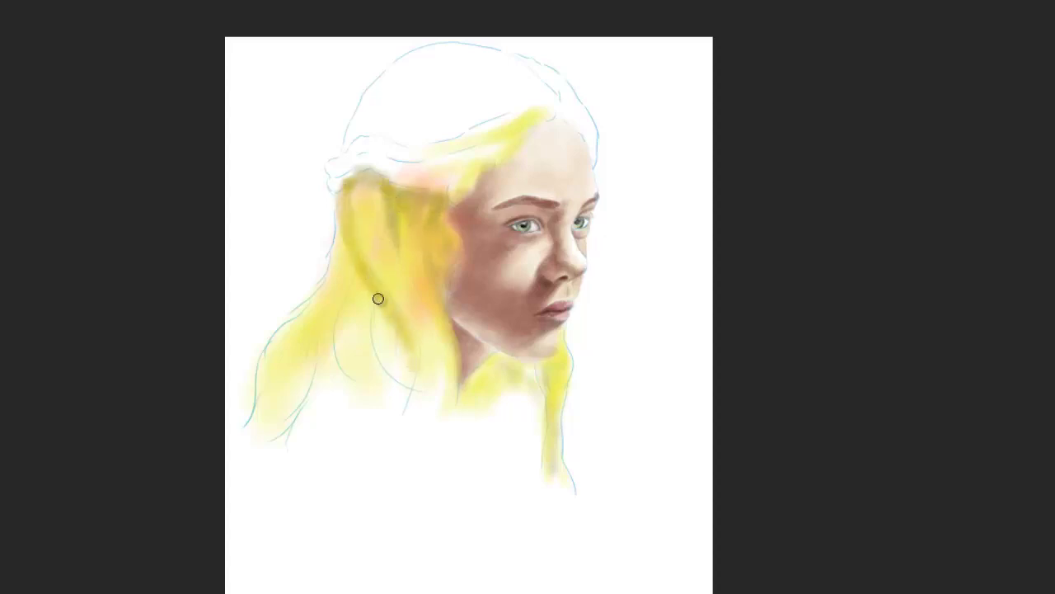
pyautogui.rightClick(377, 300)
pyautogui.press('Return')
pyautogui.moveTo(359, 191); pyautogui.dragTo(378, 325)
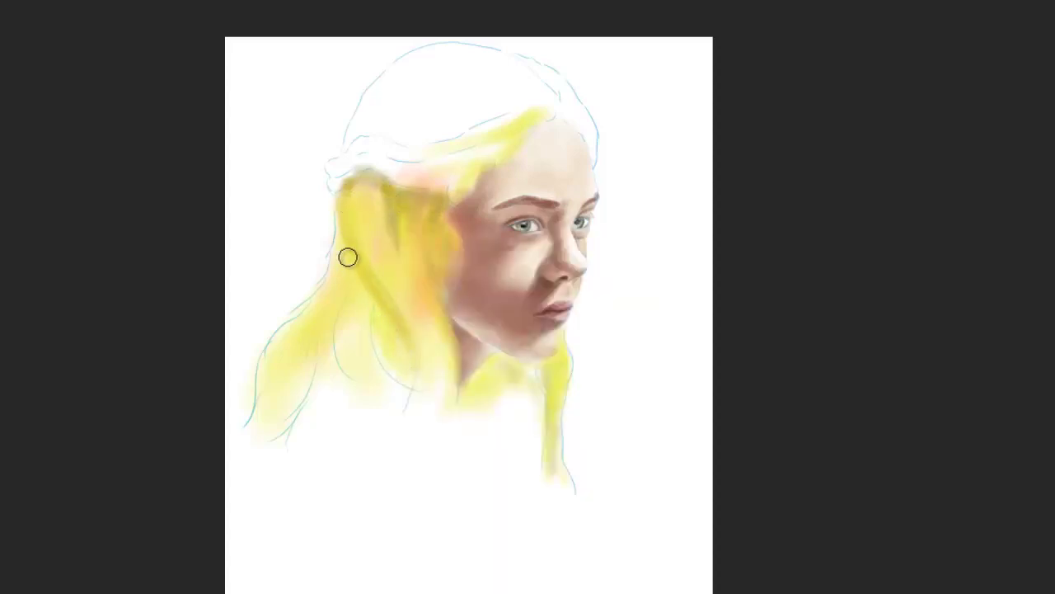
# - Build solid yellow across the crown, temple hair and lower hair by the neck
pyautogui.moveTo(388, 142)
pyautogui.mouseDown()
pyautogui.moveTo(478, 123)
pyautogui.moveTo(513, 67)
pyautogui.moveTo(508, 85)
pyautogui.moveTo(354, 116)
pyautogui.moveTo(440, 102)
pyautogui.moveTo(420, 157)
pyautogui.mouseUp()
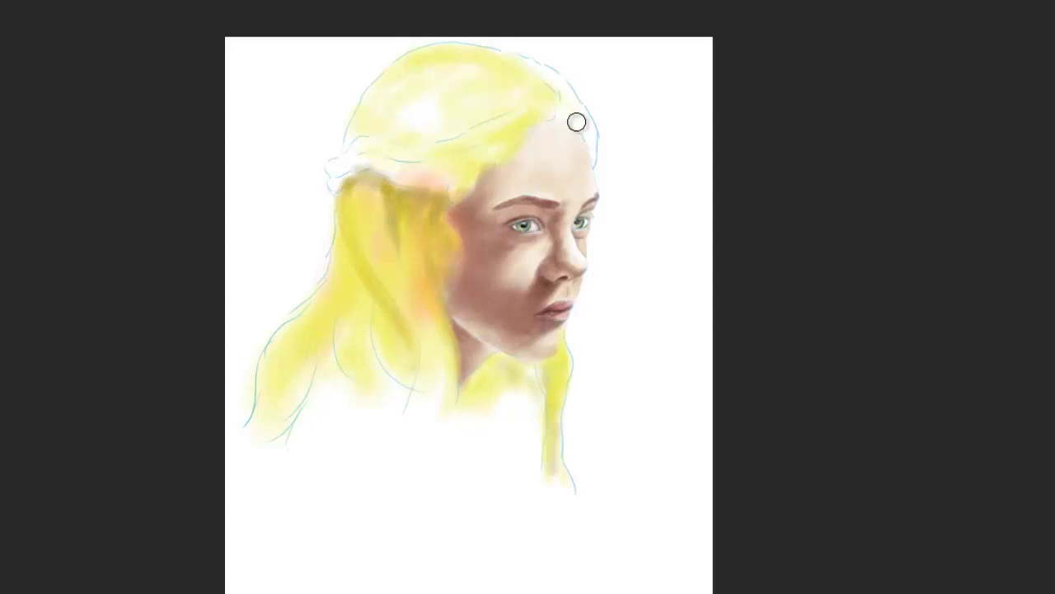
pyautogui.moveTo(366, 132)
pyautogui.mouseDown()
pyautogui.moveTo(518, 104)
pyautogui.moveTo(488, 105)
pyautogui.mouseUp()
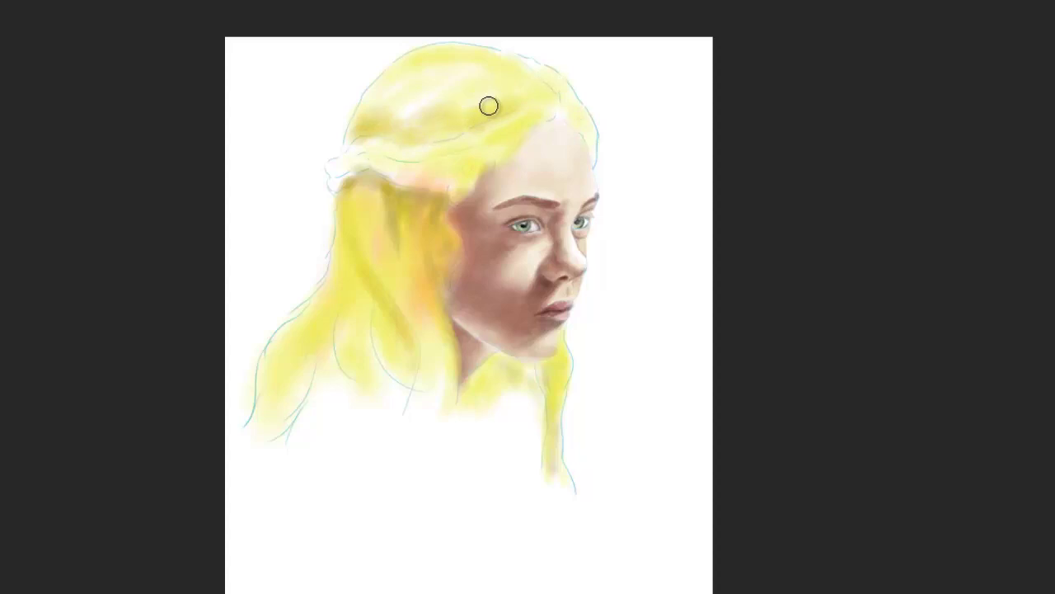
pyautogui.click(370, 149)
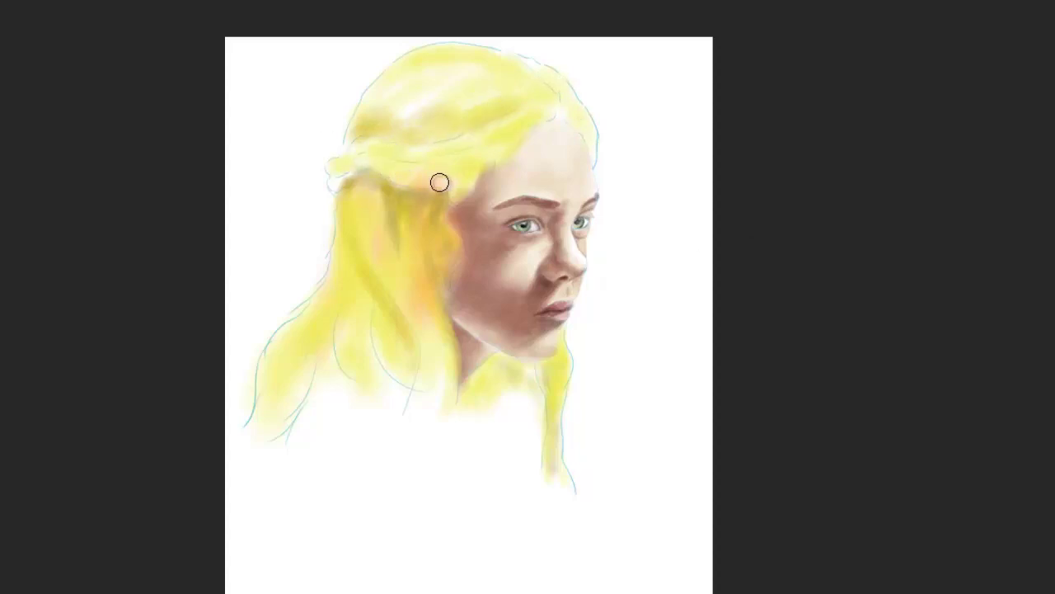
pyautogui.moveTo(440, 183)
pyautogui.mouseDown()
pyautogui.moveTo(423, 158)
pyautogui.moveTo(459, 165)
pyautogui.moveTo(476, 150)
pyautogui.moveTo(362, 165)
pyautogui.moveTo(337, 189)
pyautogui.moveTo(375, 211)
pyautogui.moveTo(354, 228)
pyautogui.moveTo(394, 314)
pyautogui.mouseUp()
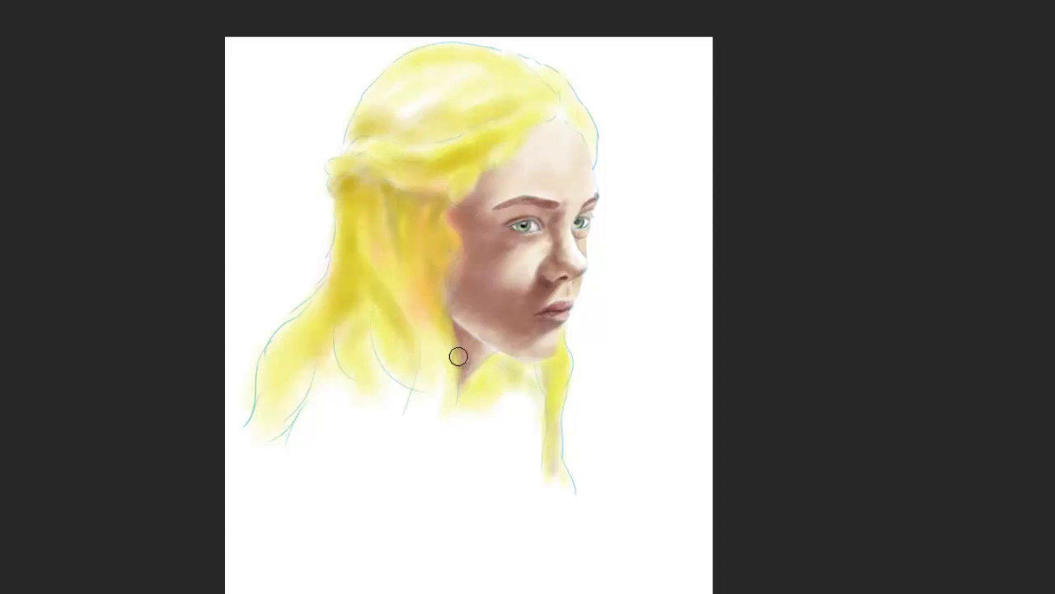
pyautogui.moveTo(458, 356); pyautogui.dragTo(419, 388)
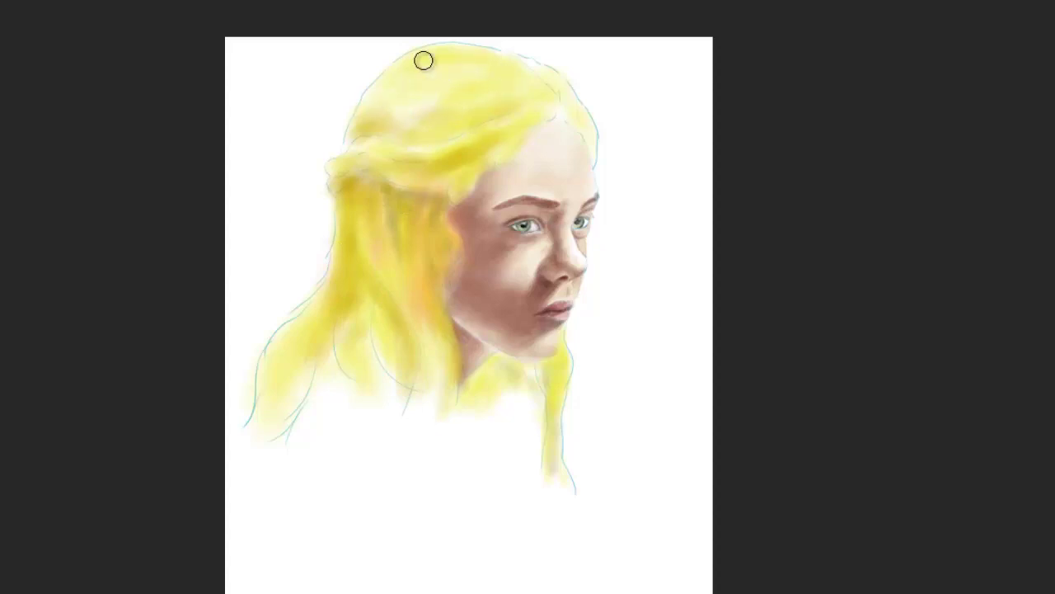
pyautogui.moveTo(363, 140)
pyautogui.mouseDown()
pyautogui.moveTo(393, 113)
pyautogui.moveTo(459, 125)
pyautogui.moveTo(553, 80)
pyautogui.mouseUp()
# - With a much smaller brush, paint a fine strand along the right hairline
pyautogui.rightClick(554, 87)
pyautogui.press('Return')
pyautogui.moveTo(591, 154); pyautogui.dragTo(590, 132)
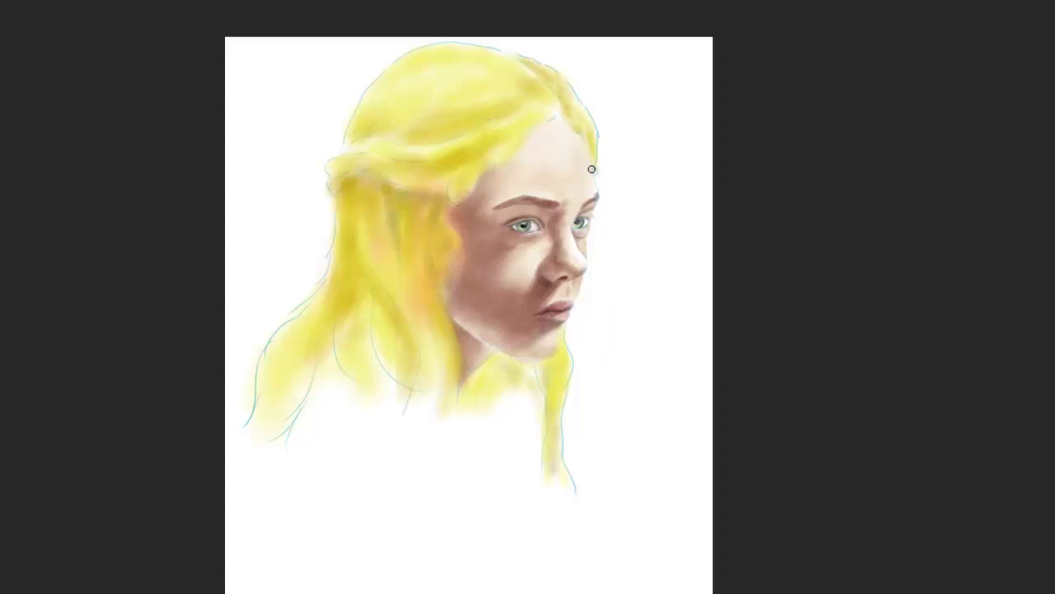
pyautogui.rightClick(491, 178)
pyautogui.moveTo(586, 221); pyautogui.dragTo(619, 224)
pyautogui.press('Return')
# - Add strand texture across the top, warm the cheek strands, and thicken the lower-left hair
pyautogui.moveTo(503, 106)
pyautogui.mouseDown()
pyautogui.moveTo(387, 127)
pyautogui.moveTo(388, 94)
pyautogui.moveTo(453, 80)
pyautogui.moveTo(384, 86)
pyautogui.mouseUp()
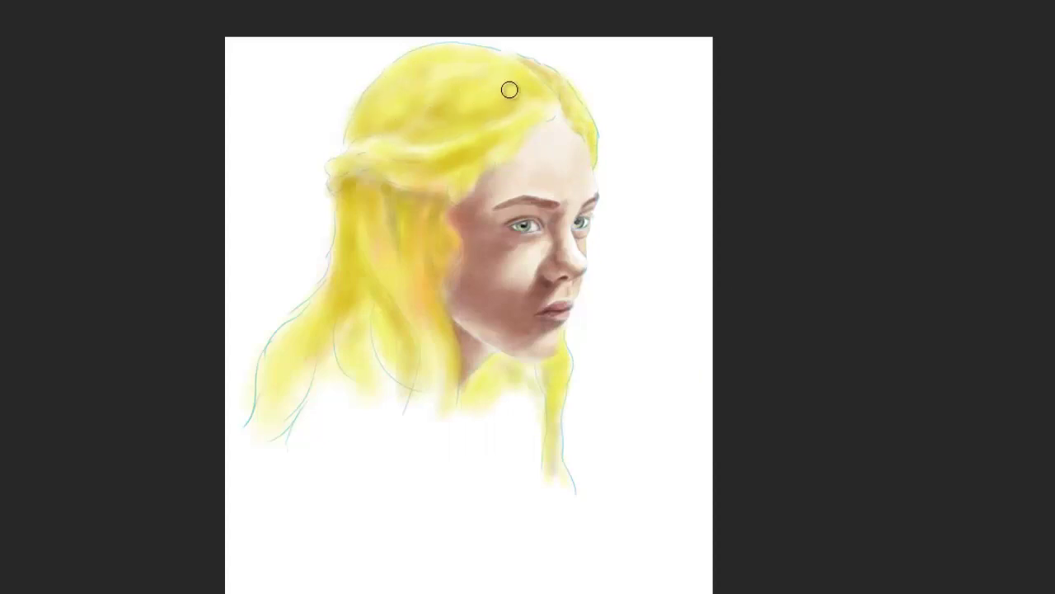
pyautogui.moveTo(486, 152)
pyautogui.mouseDown()
pyautogui.moveTo(419, 165)
pyautogui.moveTo(346, 154)
pyautogui.moveTo(470, 140)
pyautogui.mouseUp()
pyautogui.moveTo(391, 235)
pyautogui.mouseDown()
pyautogui.moveTo(424, 248)
pyautogui.moveTo(440, 223)
pyautogui.moveTo(437, 327)
pyautogui.moveTo(421, 301)
pyautogui.moveTo(380, 316)
pyautogui.moveTo(358, 255)
pyautogui.moveTo(344, 349)
pyautogui.moveTo(358, 303)
pyautogui.mouseUp()
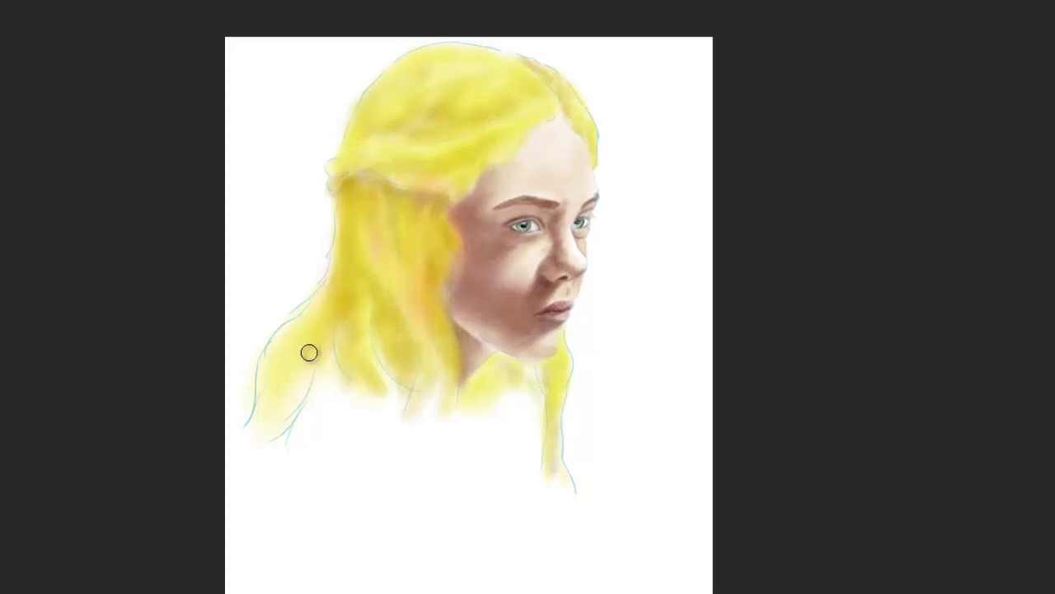
pyautogui.moveTo(273, 462)
pyautogui.mouseDown()
pyautogui.moveTo(344, 202)
pyautogui.moveTo(332, 293)
pyautogui.mouseUp()
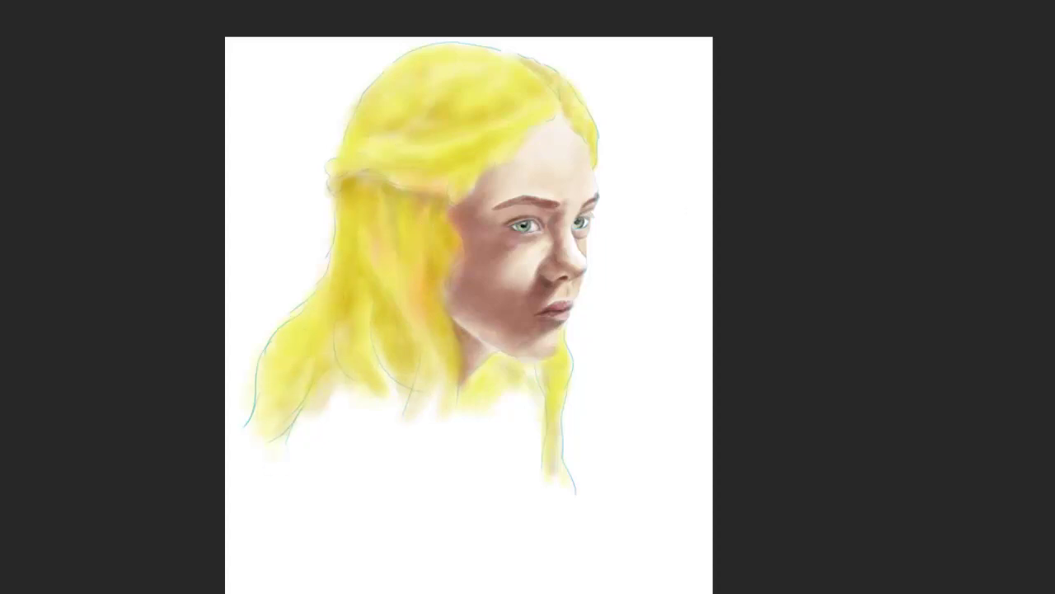
pyautogui.rightClick(493, 108)
# - Shrink the brush and paint thin yellow strands down from the hairline
pyautogui.rightClick(498, 145)
pyautogui.moveTo(641, 183); pyautogui.dragTo(615, 184)
pyautogui.rightClick(486, 189)
pyautogui.press('Return')
pyautogui.moveTo(535, 157); pyautogui.dragTo(540, 123)
pyautogui.moveTo(499, 168); pyautogui.dragTo(478, 204)
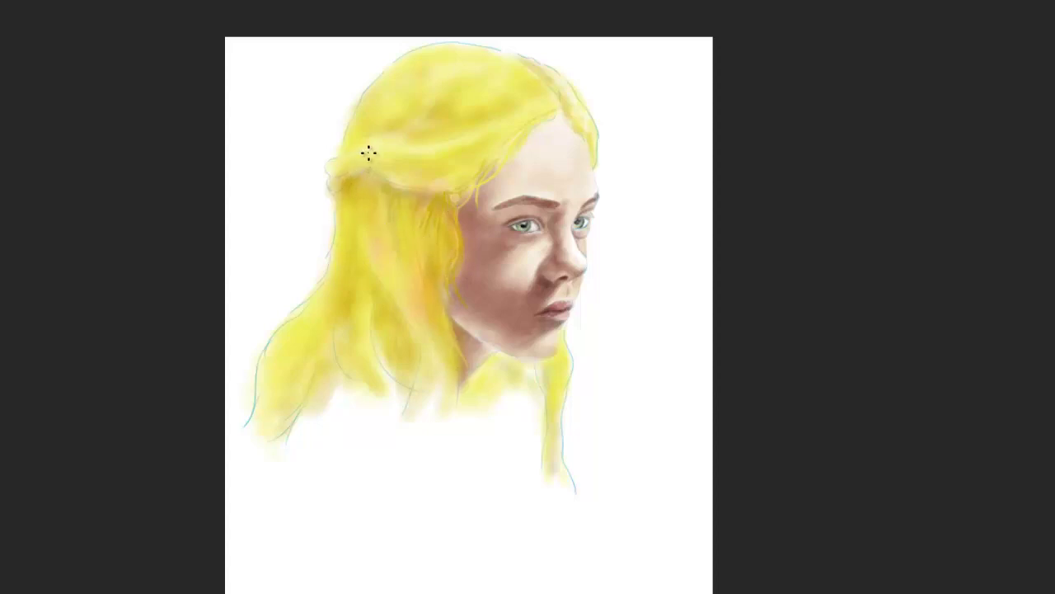
pyautogui.moveTo(369, 152); pyautogui.dragTo(395, 153)
# - Extend the lower-left hair edge with yellow strokes and add a few more across the hair
pyautogui.rightClick(289, 323)
pyautogui.moveTo(307, 313); pyautogui.dragTo(249, 424)
pyautogui.moveTo(314, 400); pyautogui.dragTo(276, 445)
pyautogui.moveTo(354, 367)
pyautogui.mouseDown()
pyautogui.moveTo(408, 414)
pyautogui.moveTo(429, 462)
pyautogui.mouseUp()
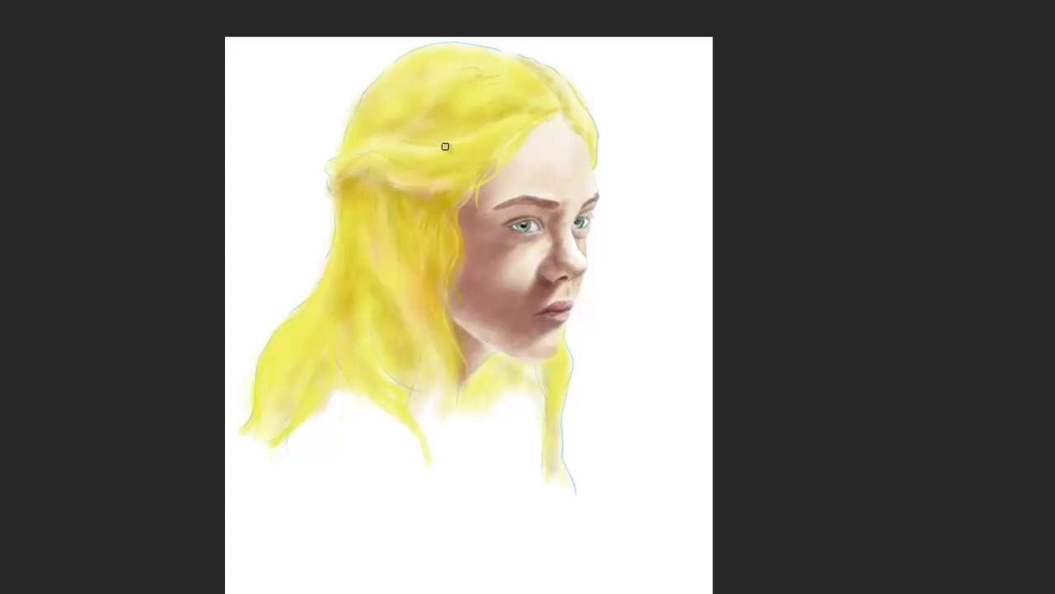
pyautogui.rightClick(599, 167)
pyautogui.click(503, 93)
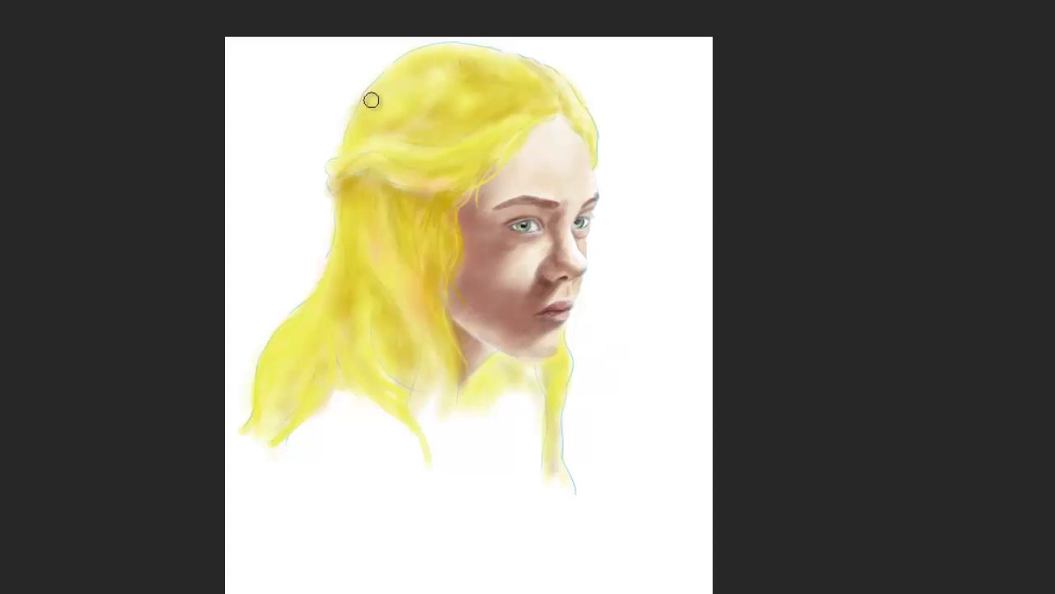
pyautogui.moveTo(407, 158); pyautogui.dragTo(350, 165)
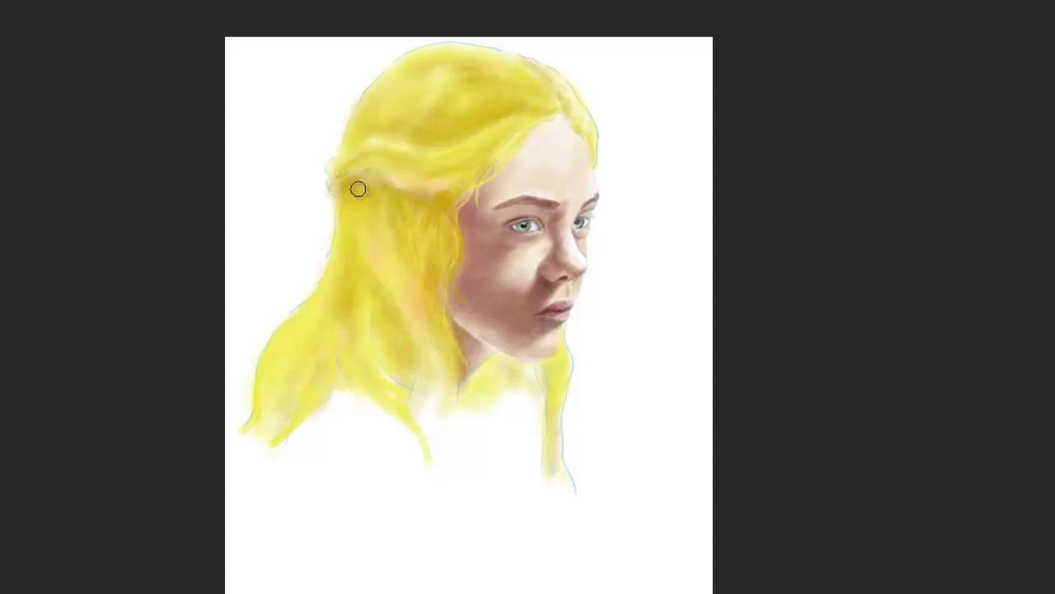
pyautogui.moveTo(421, 241); pyautogui.dragTo(387, 325)
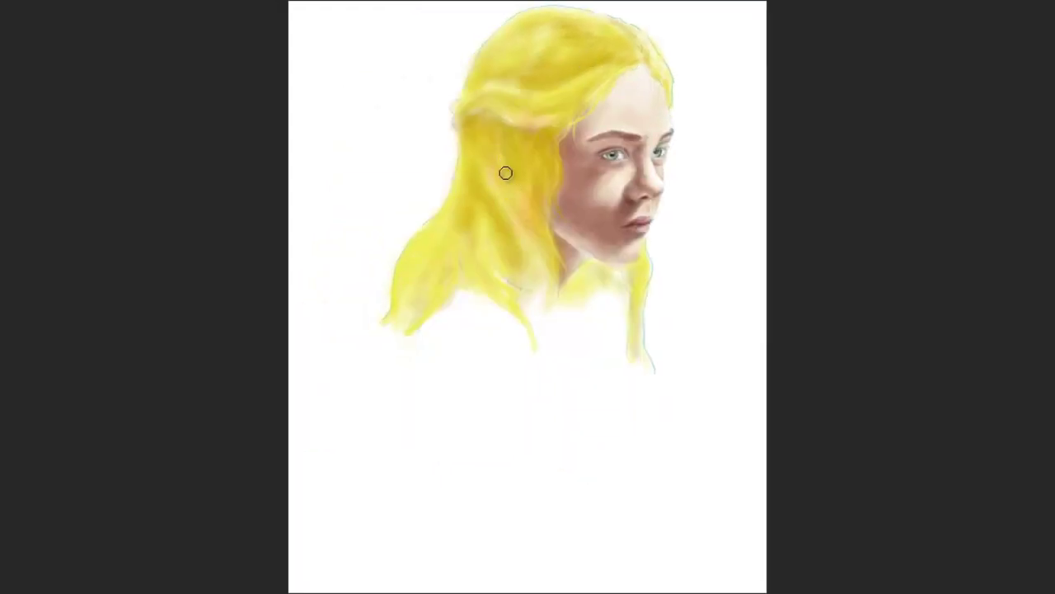
# - Select the 2500 cloud-texture brush preset at 275 px
pyautogui.rightClick(417, 254)
pyautogui.scroll(-2, 628, 495)
pyautogui.click(524, 445)
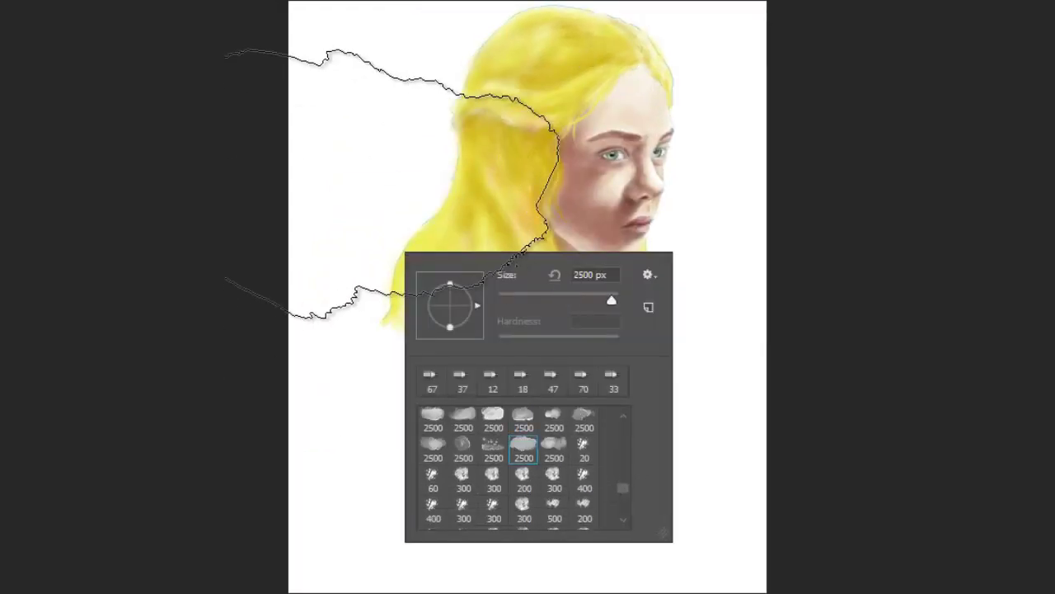
pyautogui.write('275')
pyautogui.press('Return')
pyautogui.press('Return')
# - Enlarge the brush to about 1811 px and fade the lower-left hair ends into white
pyautogui.rightClick(601, 231)
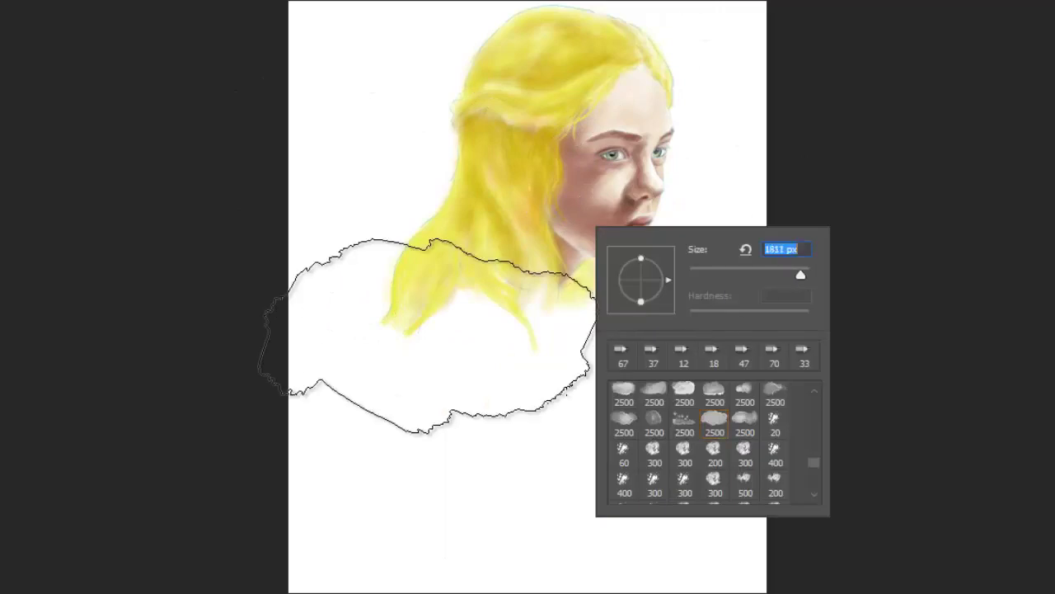
pyautogui.moveTo(354, 371); pyautogui.dragTo(659, 388)
pyautogui.hotkey('ctrl', 'z')
pyautogui.rightClick(461, 287)
pyautogui.moveTo(537, 309); pyautogui.dragTo(632, 309)
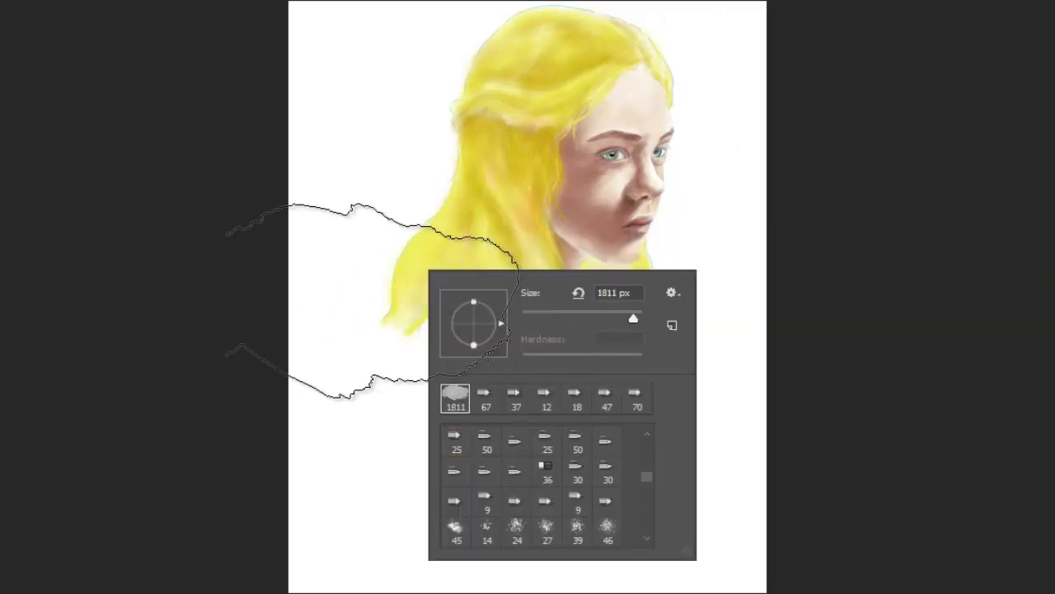
pyautogui.press('Return')
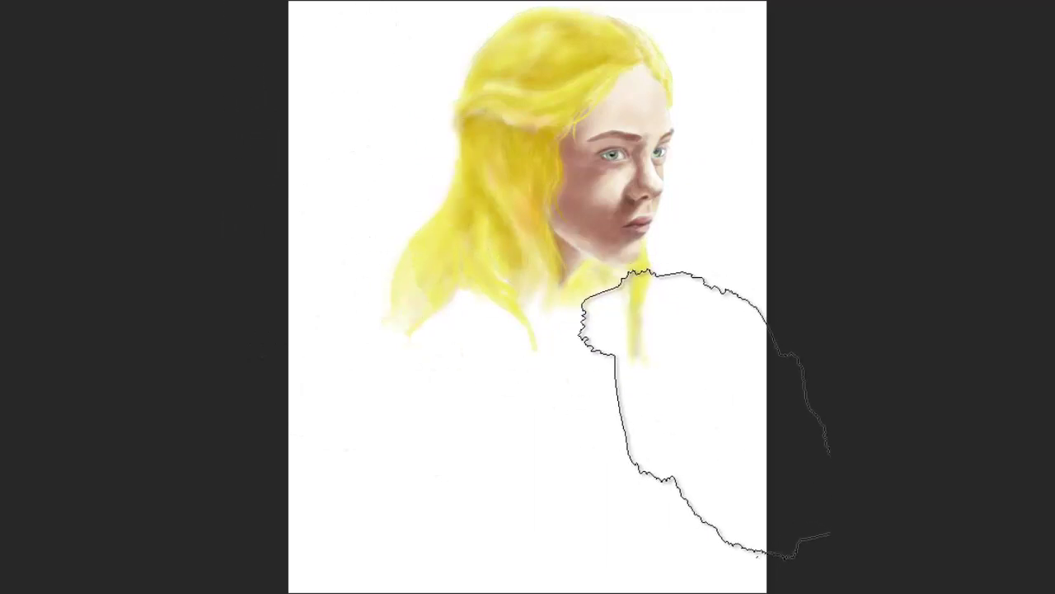
pyautogui.moveTo(429, 376); pyautogui.dragTo(553, 459)
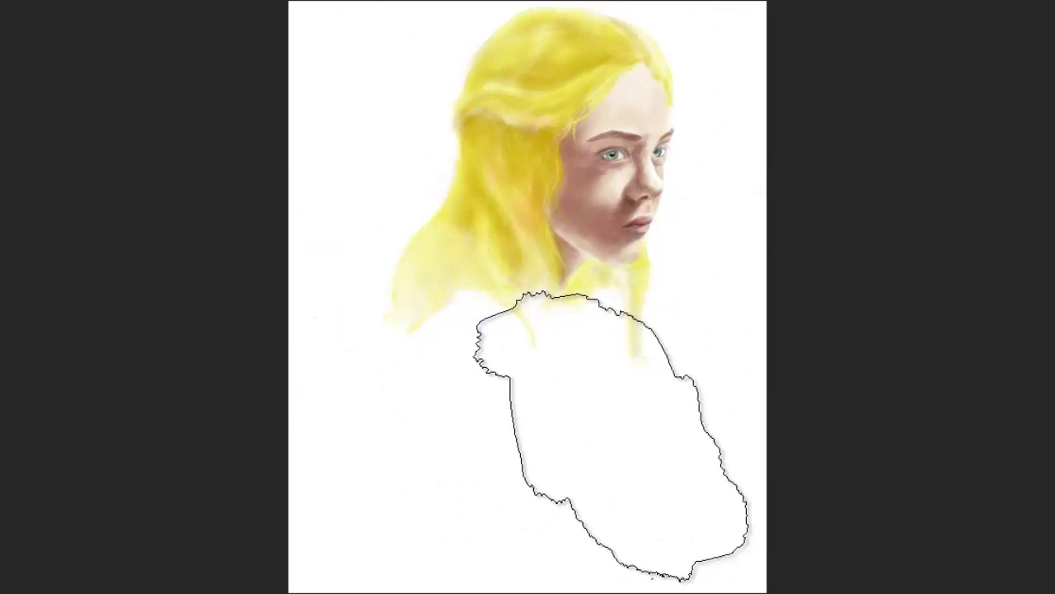